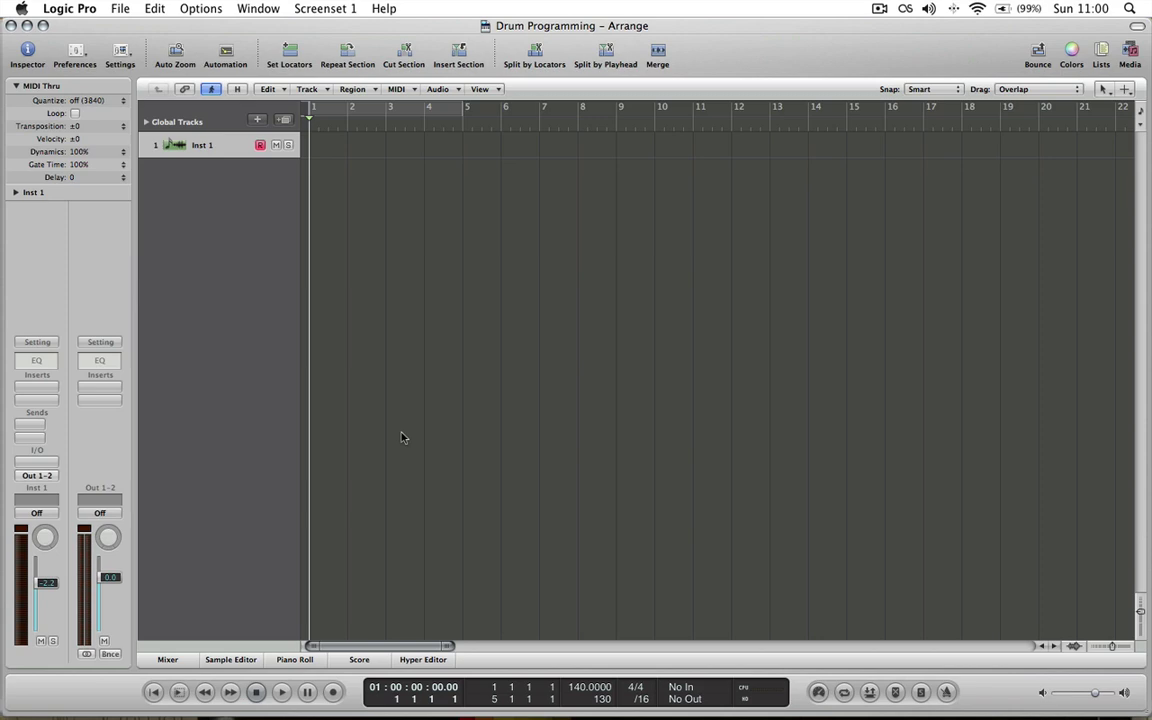
- Put Ultrabeat (Drum Synth) in Inst 1's instrument slot as Multi Output (8xStereo, 8xMono)
{"action": "left_click", "coordinate": [36, 462]}
{"action": "mouse_move", "coordinate": [75, 658]}
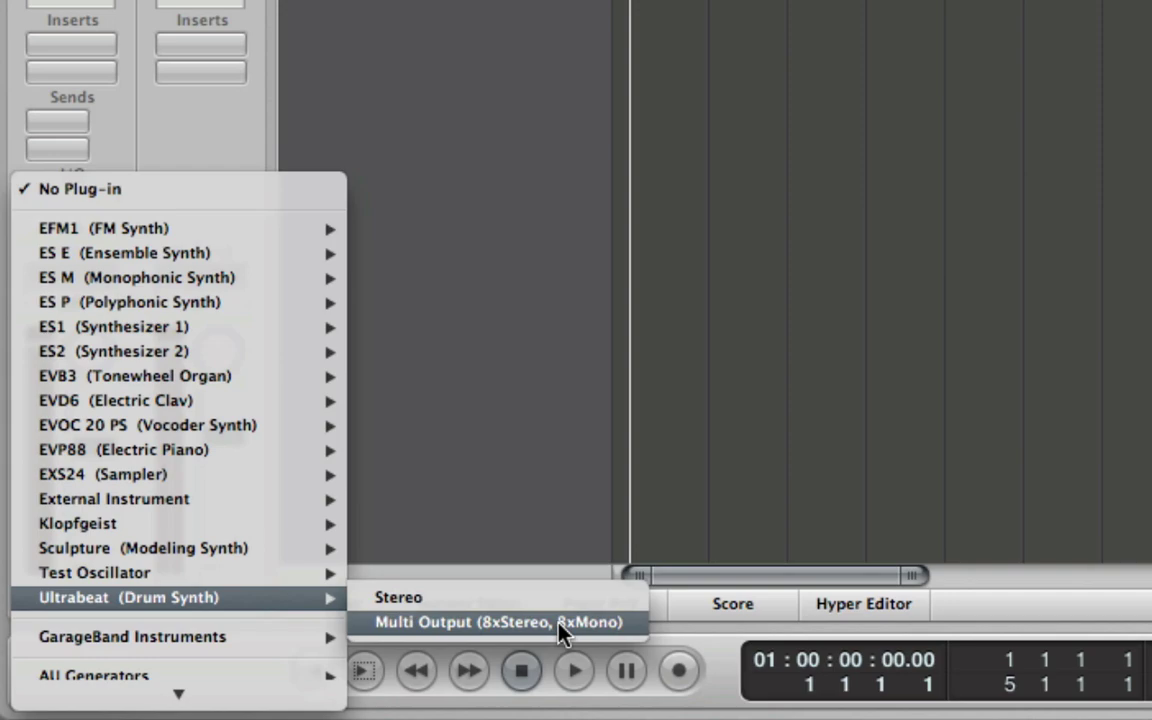
{"action": "left_click", "coordinate": [577, 614]}
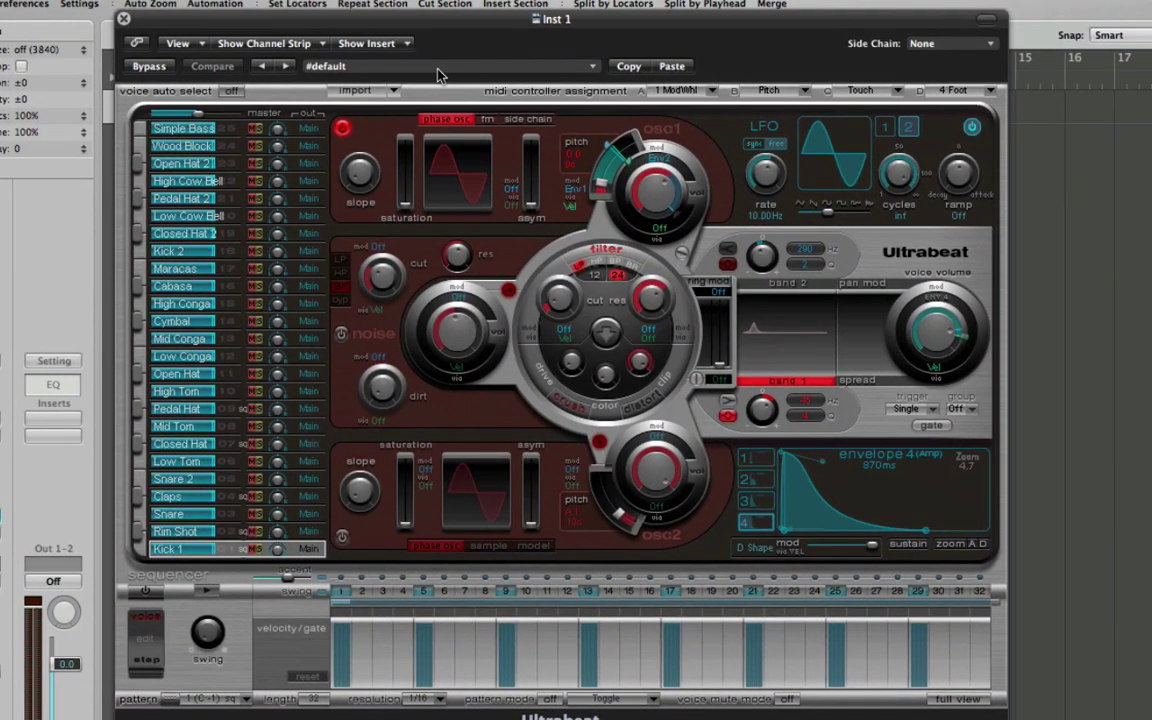
- Replace Ultrabeat's #default kit with the Ghost Town Kit from 01 Drum Kits
{"action": "left_click", "coordinate": [439, 66]}
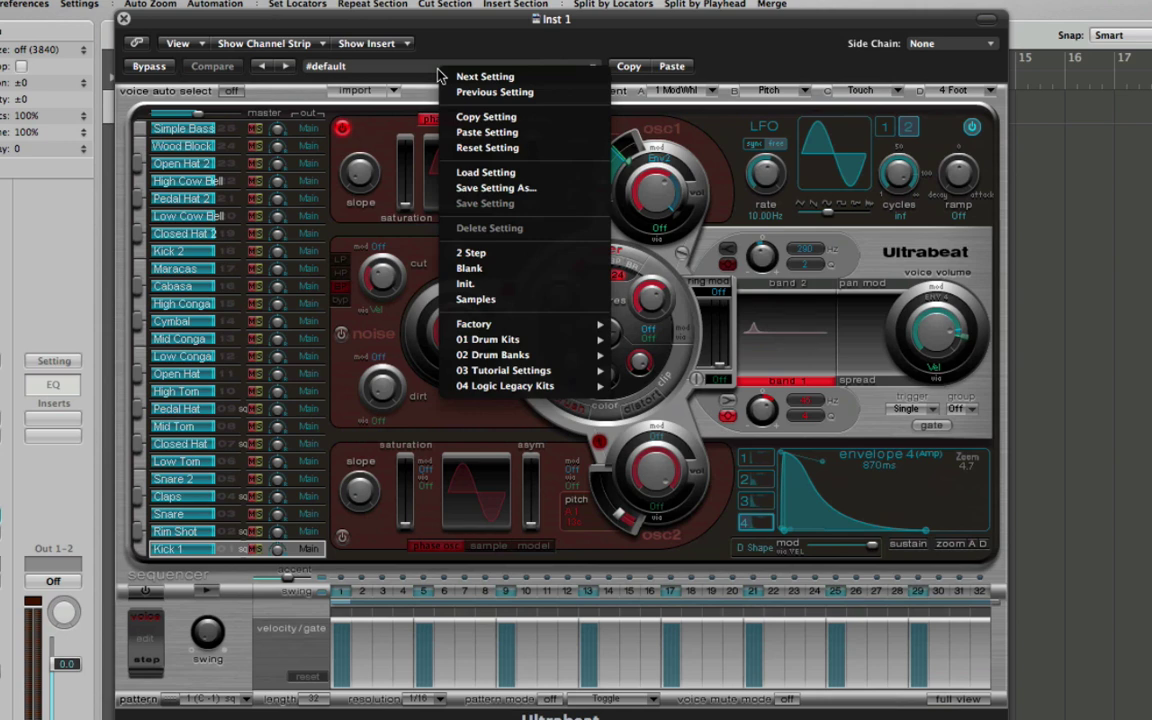
{"action": "mouse_move", "coordinate": [532, 343]}
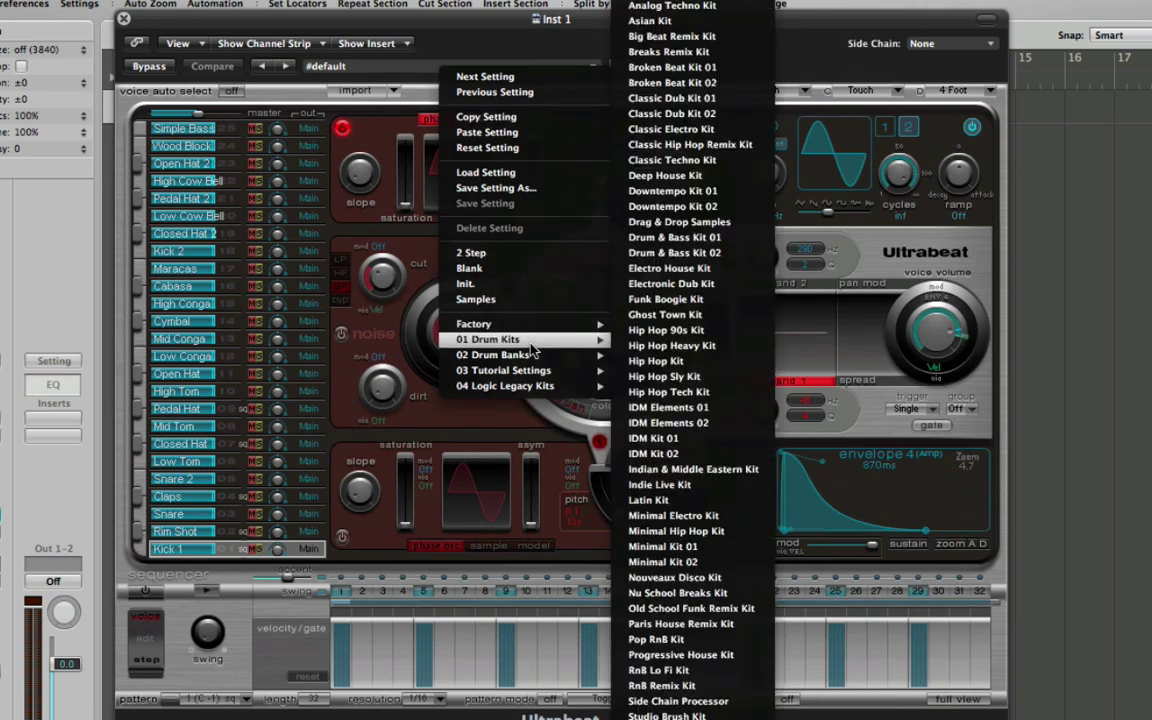
{"action": "left_click", "coordinate": [724, 317]}
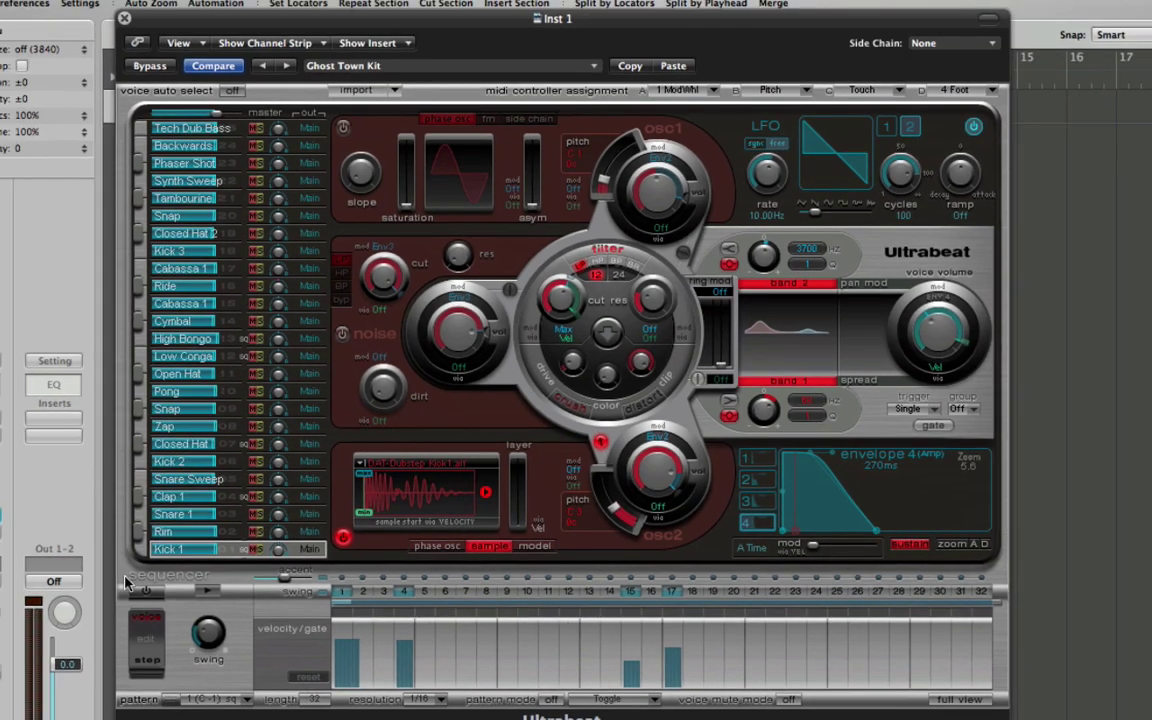
- Switch on the step sequencer, show all voices in full view, and select empty pattern 11 (A#-1)
{"action": "left_click", "coordinate": [145, 592]}
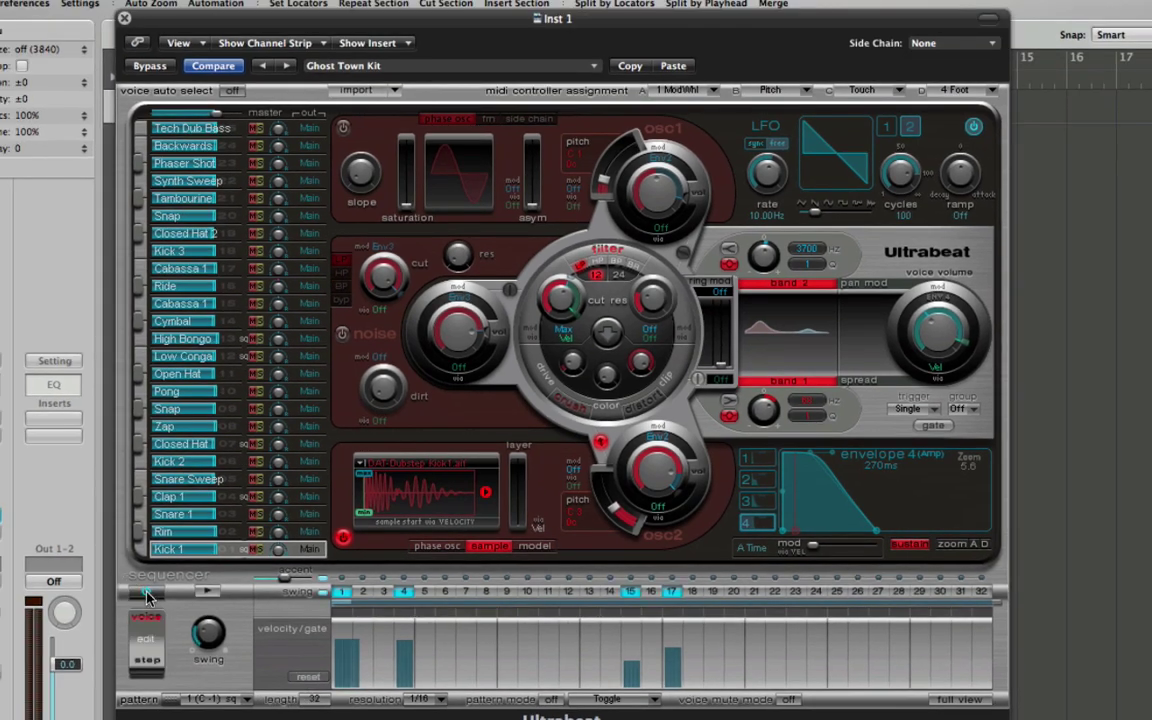
{"action": "left_click", "coordinate": [958, 700]}
{"action": "left_click", "coordinate": [957, 702]}
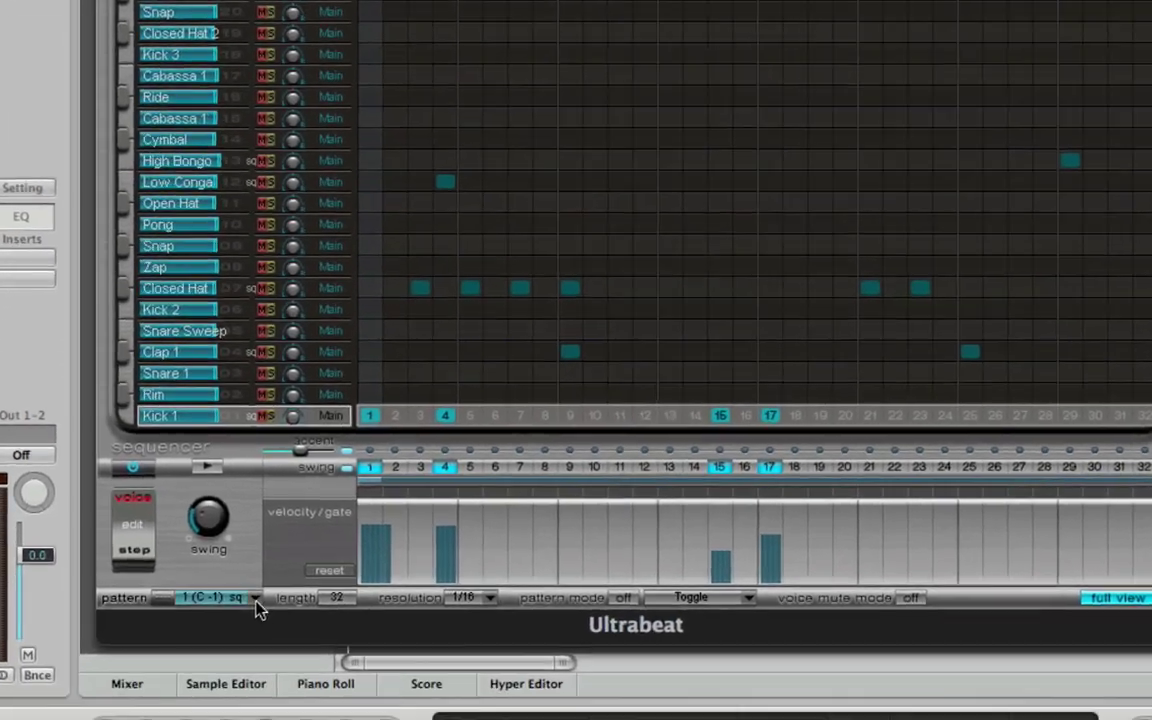
{"action": "left_click", "coordinate": [215, 699]}
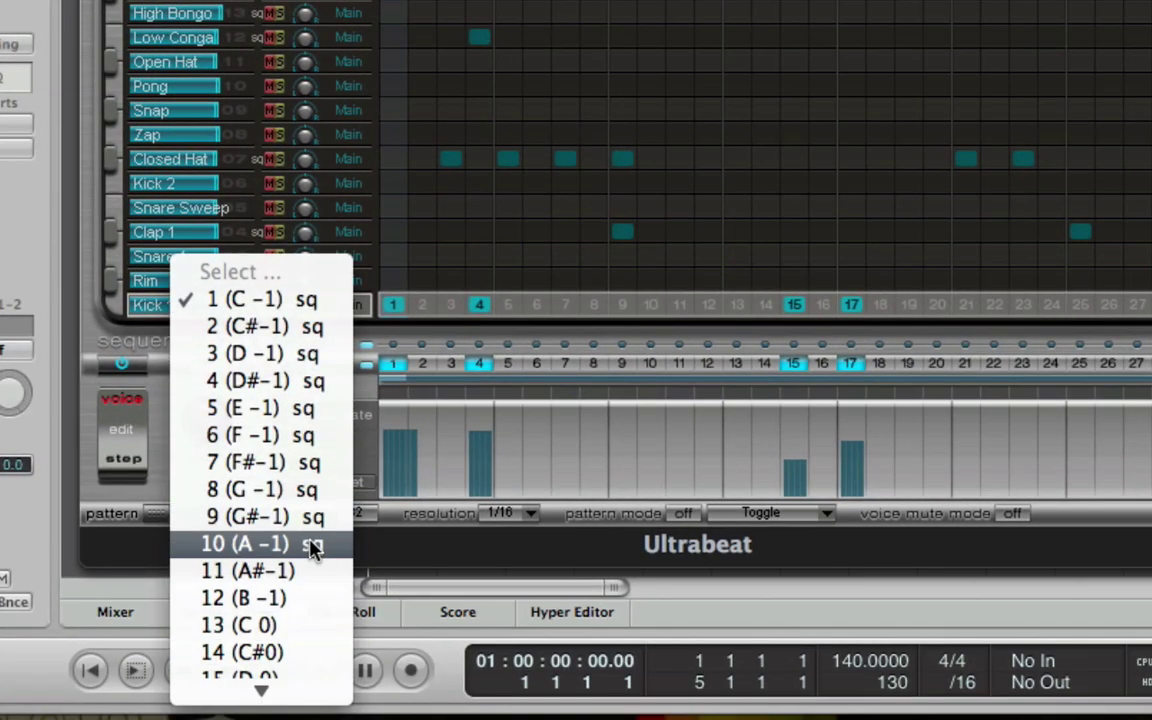
{"action": "left_click", "coordinate": [310, 572]}
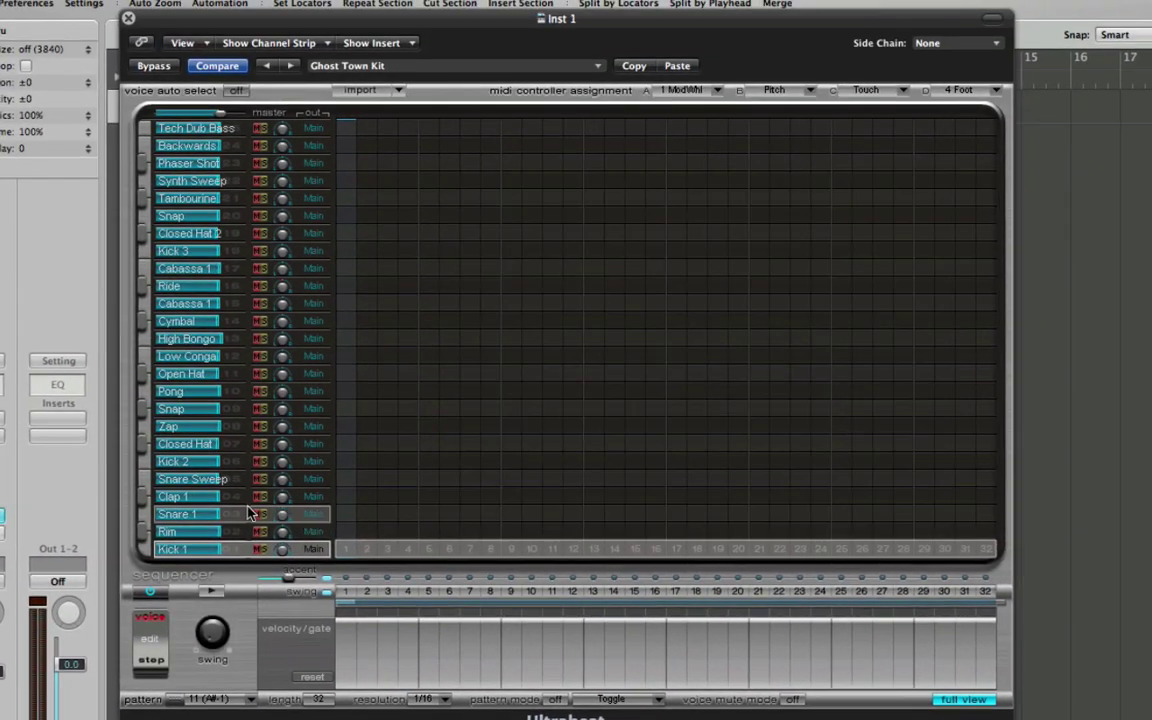
- Select Kick 2 and audition the Kick 2, Low Conga, Kick 3, Cabassa 1 and Closed Hat sounds
{"action": "left_click", "coordinate": [160, 465]}
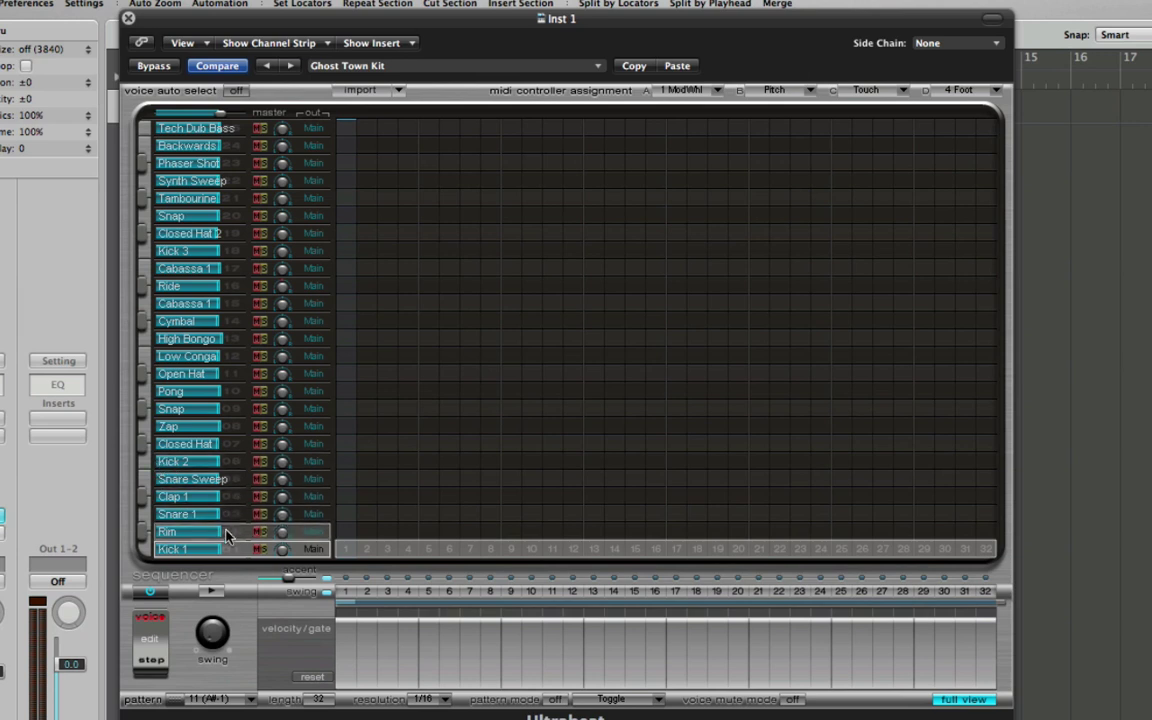
{"action": "left_click", "coordinate": [152, 468]}
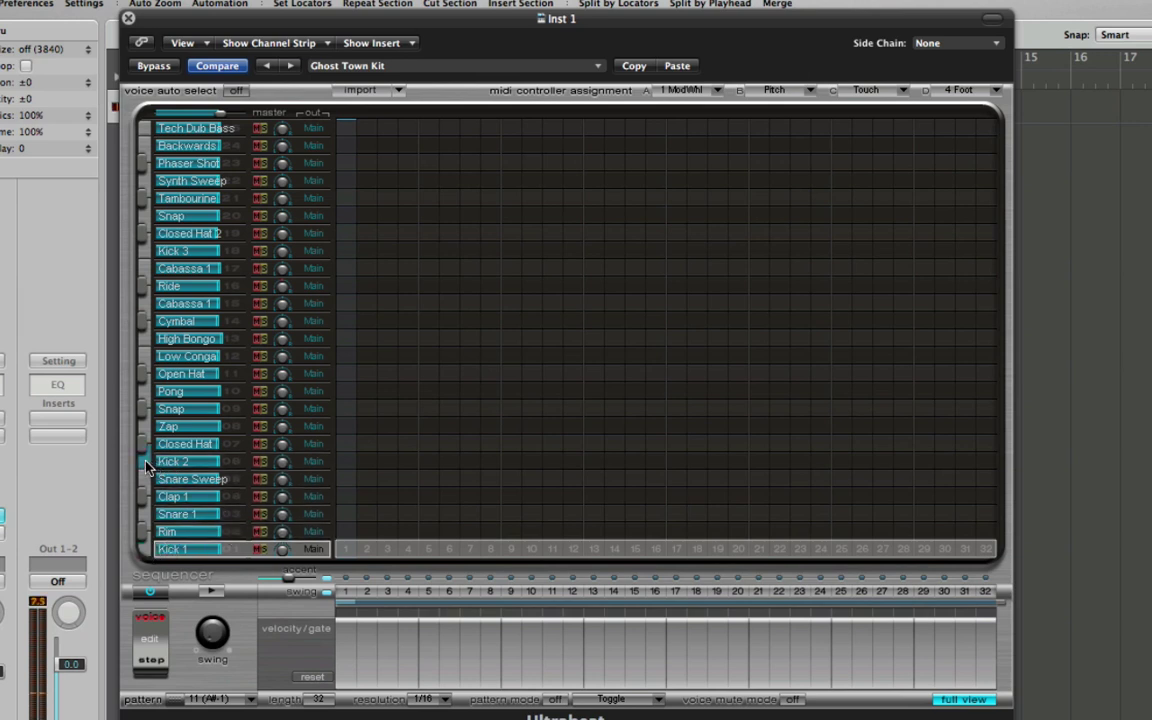
{"action": "left_click", "coordinate": [143, 358]}
{"action": "left_click", "coordinate": [143, 252]}
{"action": "left_click", "coordinate": [143, 268]}
{"action": "left_click", "coordinate": [132, 445]}
- Place Kick 2 hits on steps 1, 5, 9, 13, 17, 21, 25 and 29, then play them back
{"action": "left_click", "coordinate": [347, 462]}
{"action": "left_click", "coordinate": [428, 461]}
{"action": "left_click", "coordinate": [510, 461]}
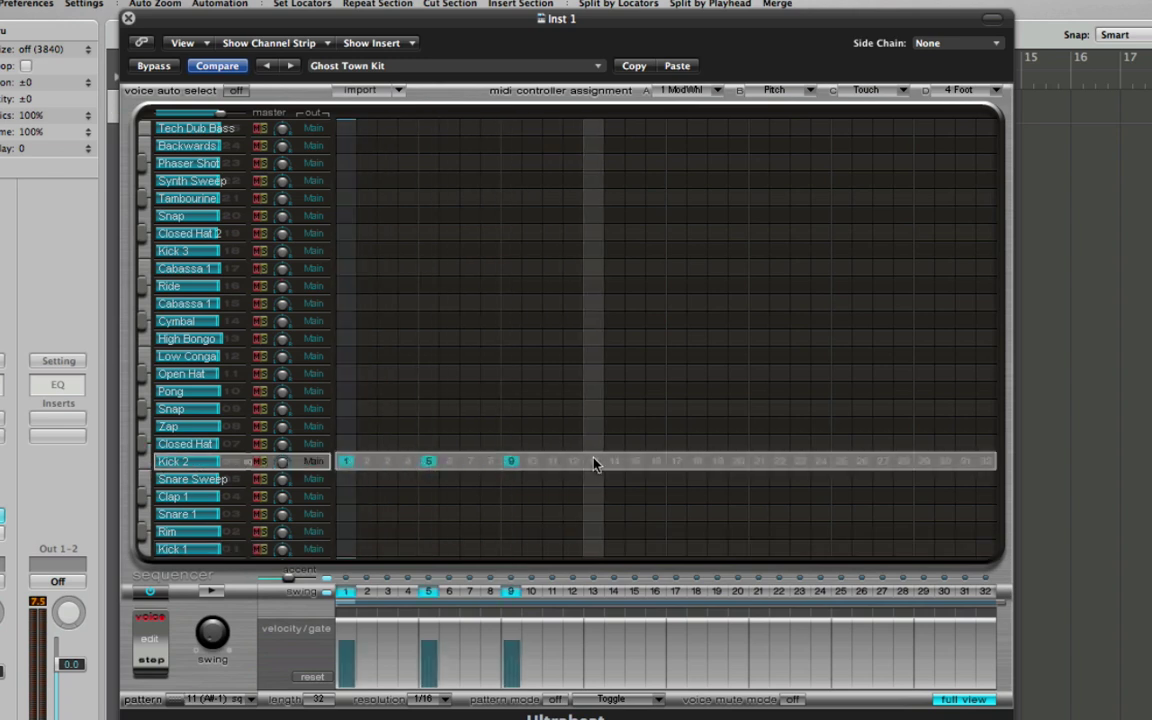
{"action": "left_click", "coordinate": [593, 461]}
{"action": "left_click", "coordinate": [677, 461]}
{"action": "left_click", "coordinate": [759, 461]}
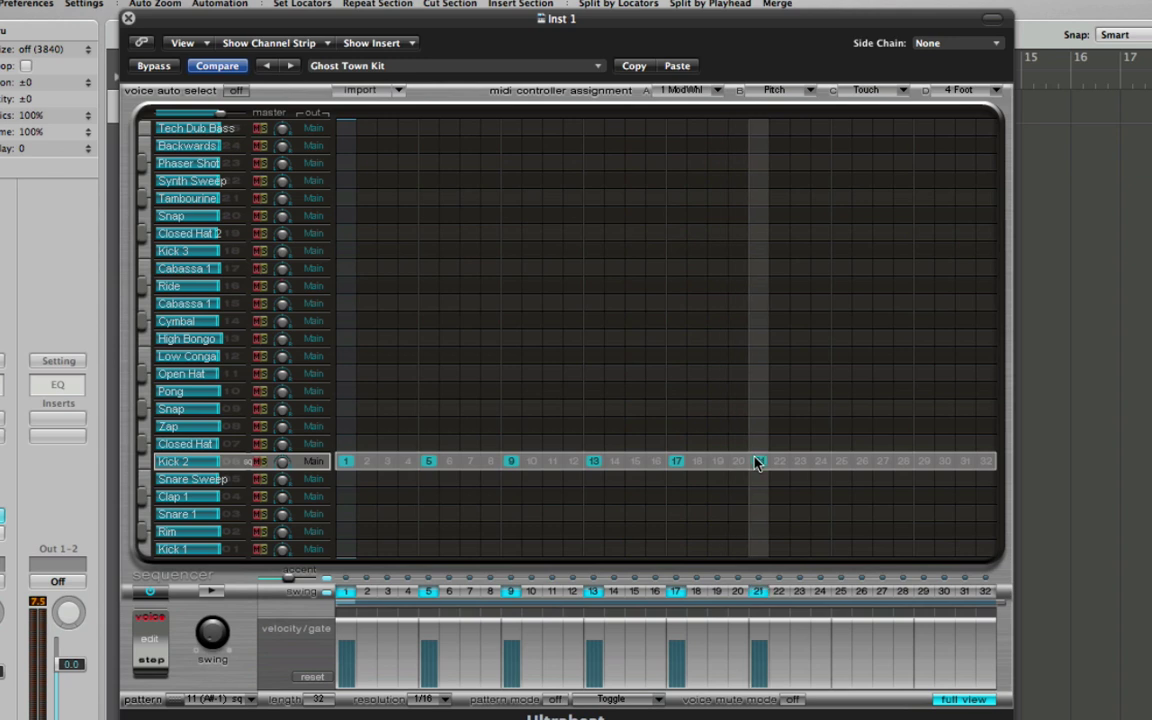
{"action": "left_click", "coordinate": [841, 461]}
{"action": "left_click", "coordinate": [924, 461]}
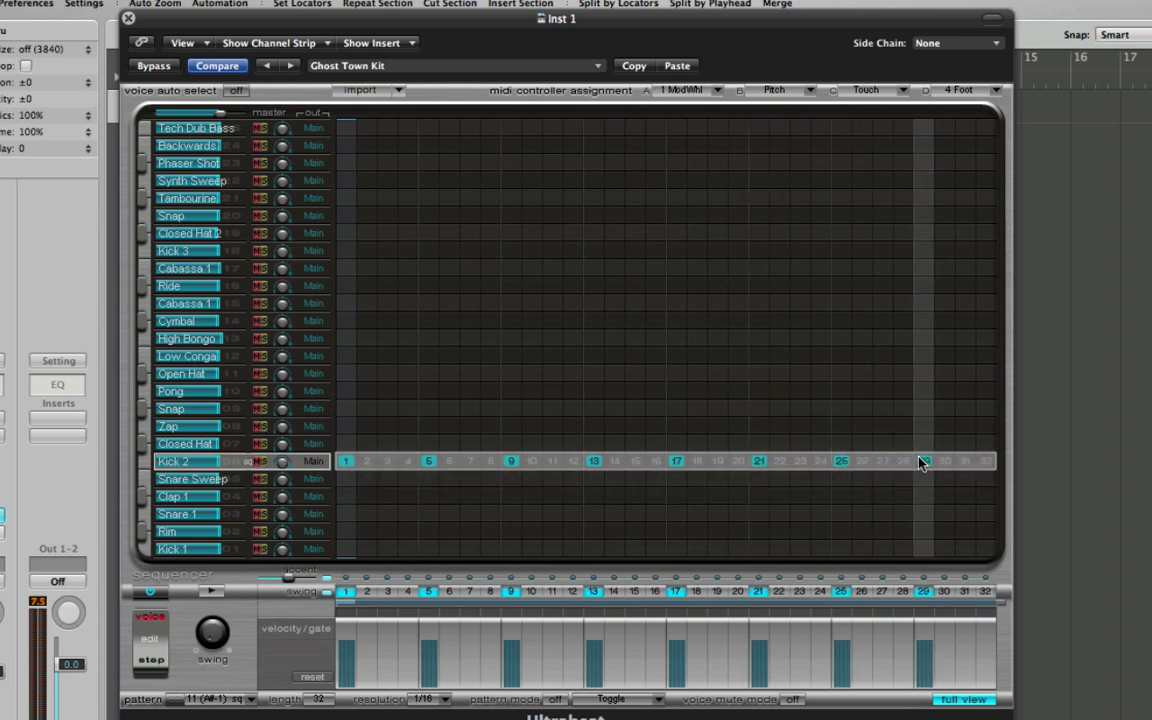
{"action": "key", "text": "space"}
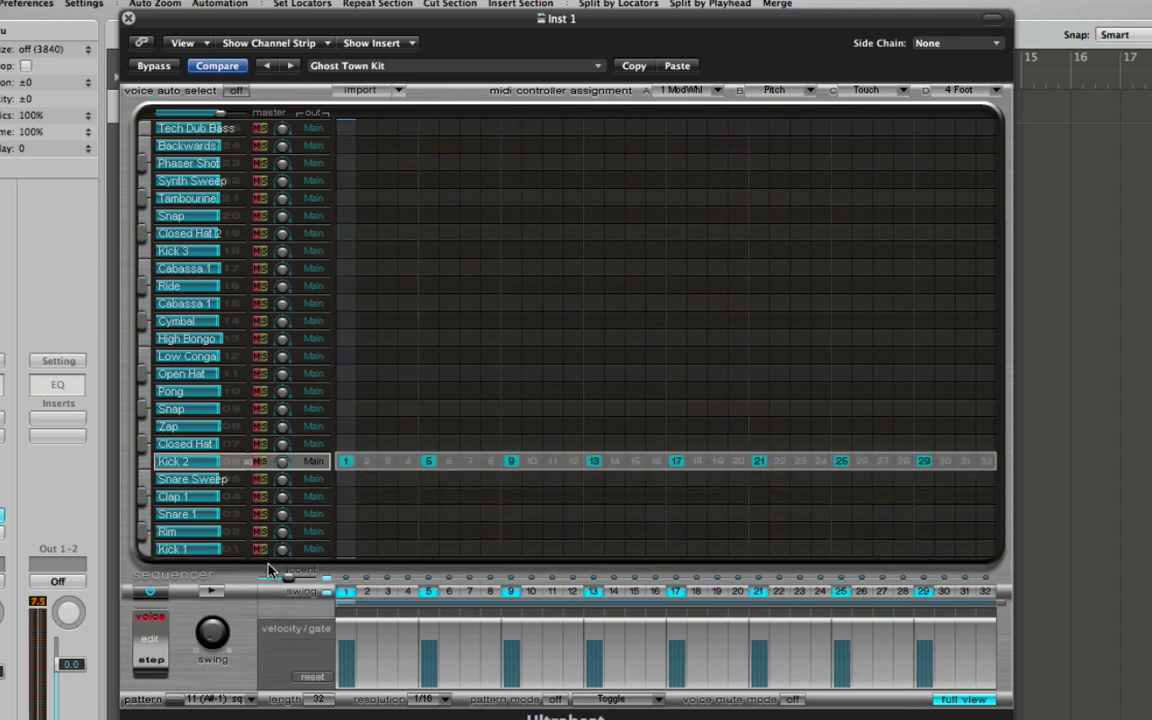
{"action": "left_click", "coordinate": [216, 592]}
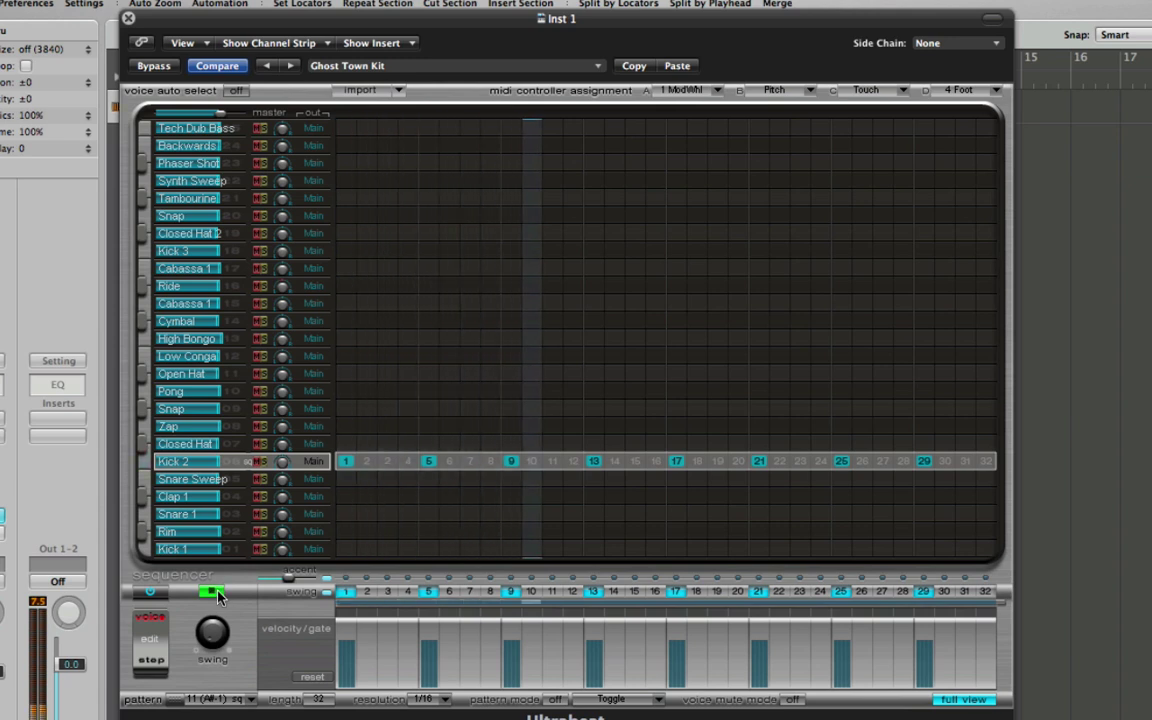
{"action": "left_click", "coordinate": [216, 593]}
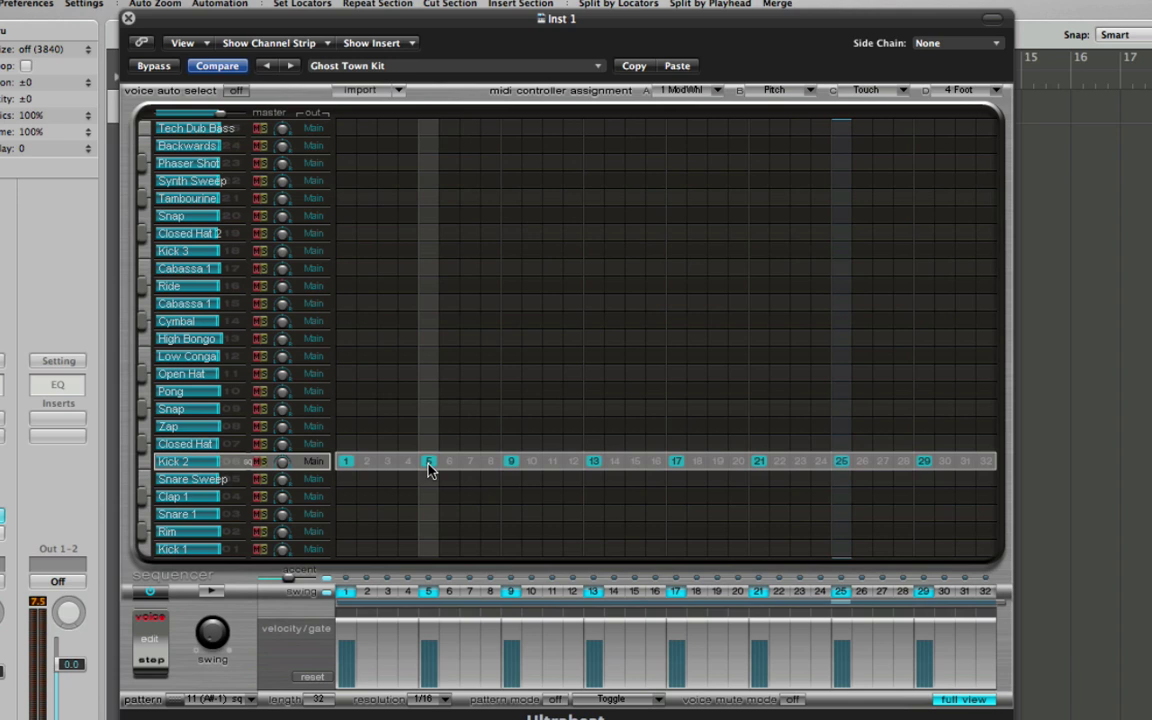
- Clear the pattern, then place Kick 2 on steps 1 and 17, Snare 1 on 9, Clap 1 on 25
{"action": "right_click", "coordinate": [352, 467]}
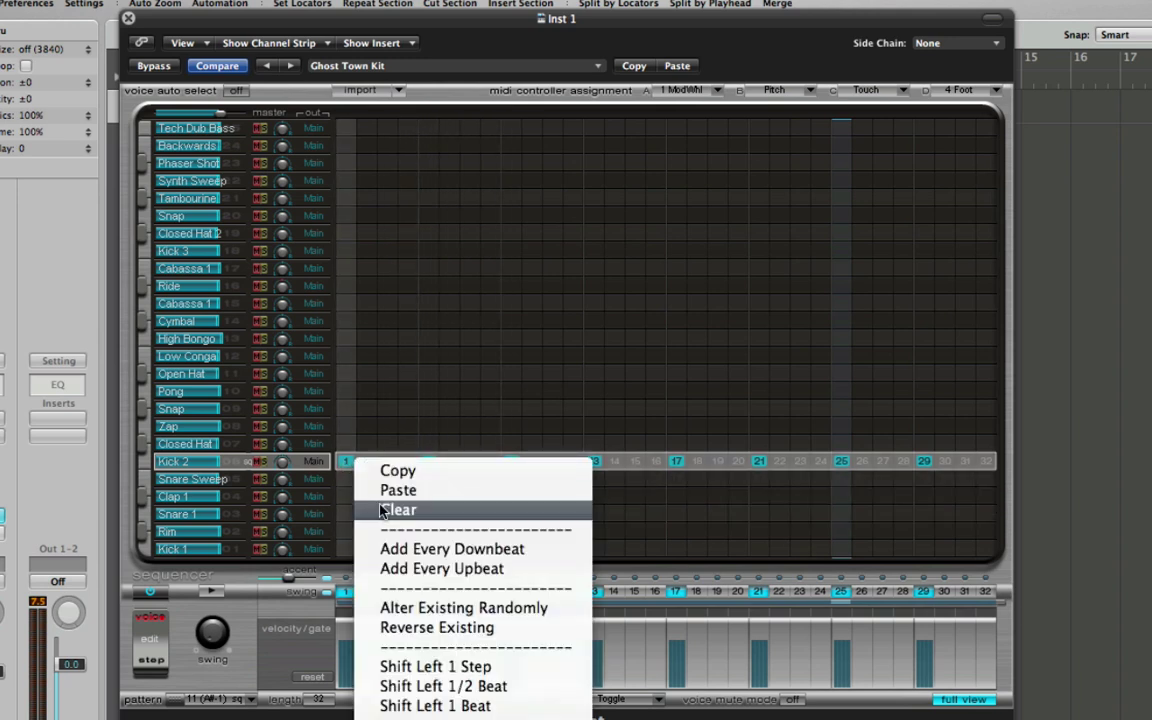
{"action": "left_click", "coordinate": [362, 508]}
{"action": "left_click", "coordinate": [343, 464]}
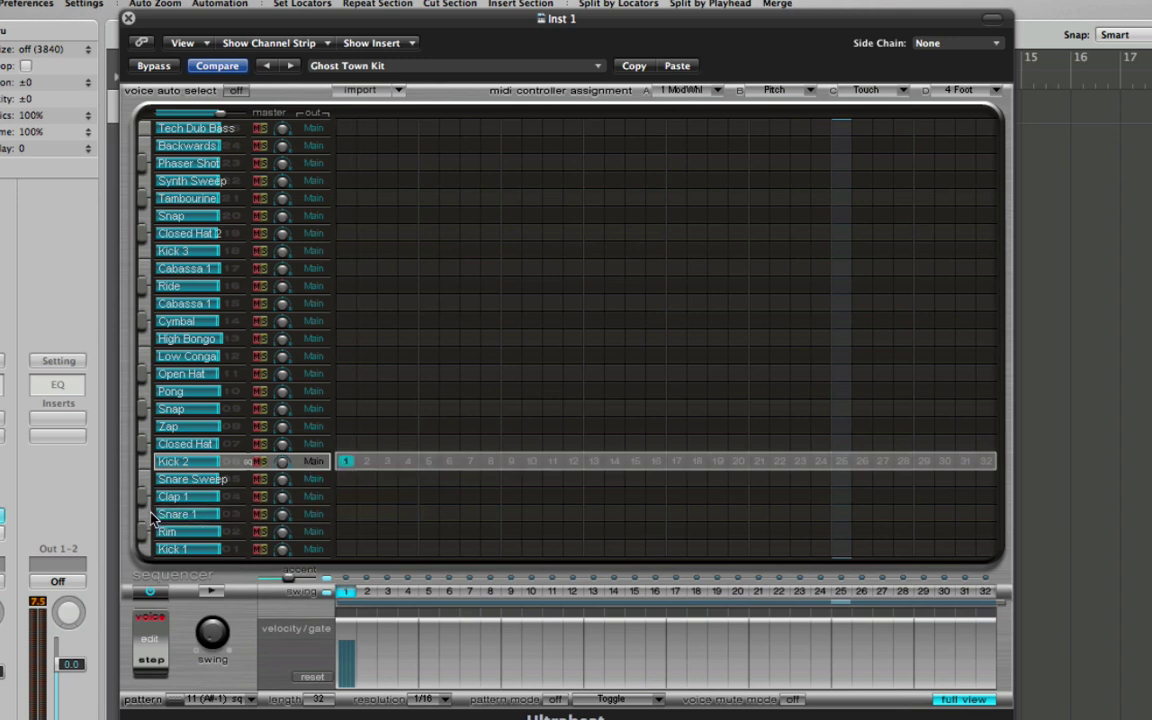
{"action": "left_click", "coordinate": [509, 513]}
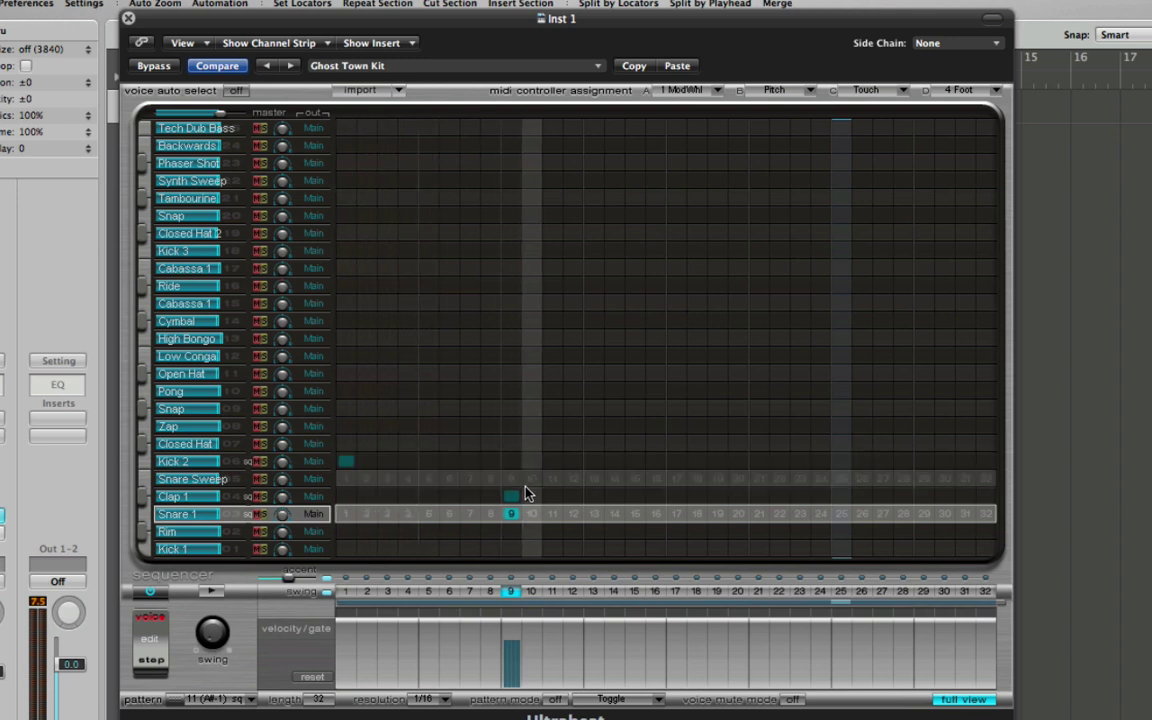
{"action": "left_click", "coordinate": [675, 461]}
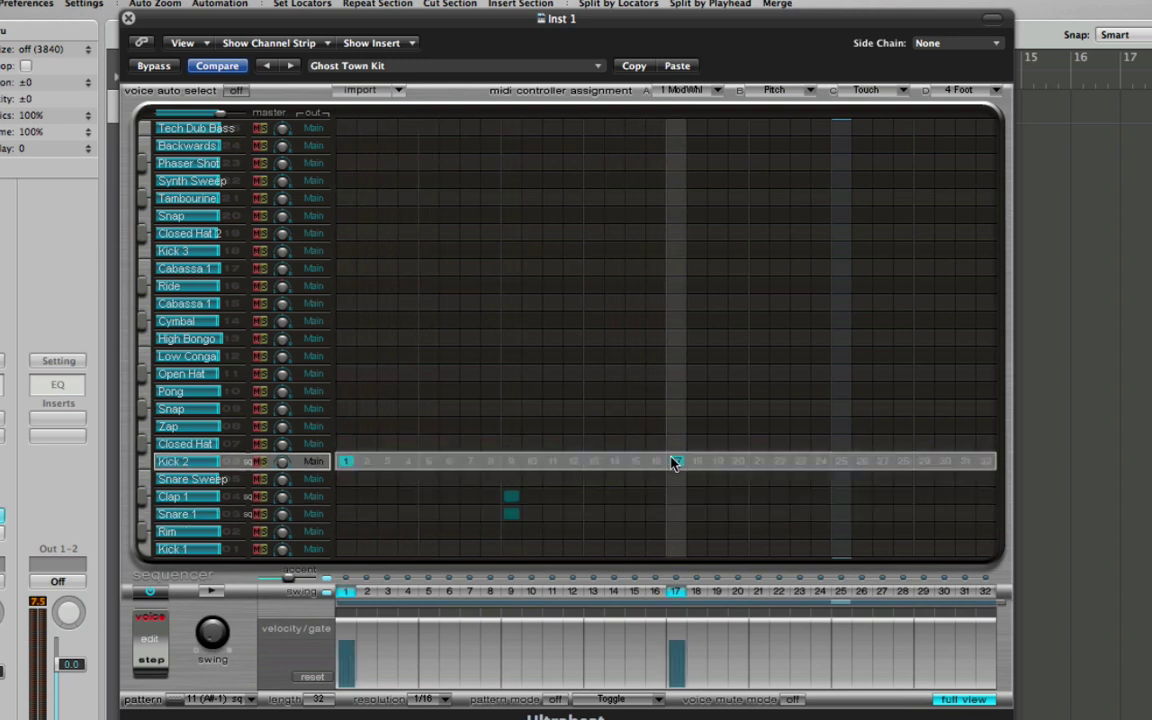
{"action": "left_click", "coordinate": [840, 497]}
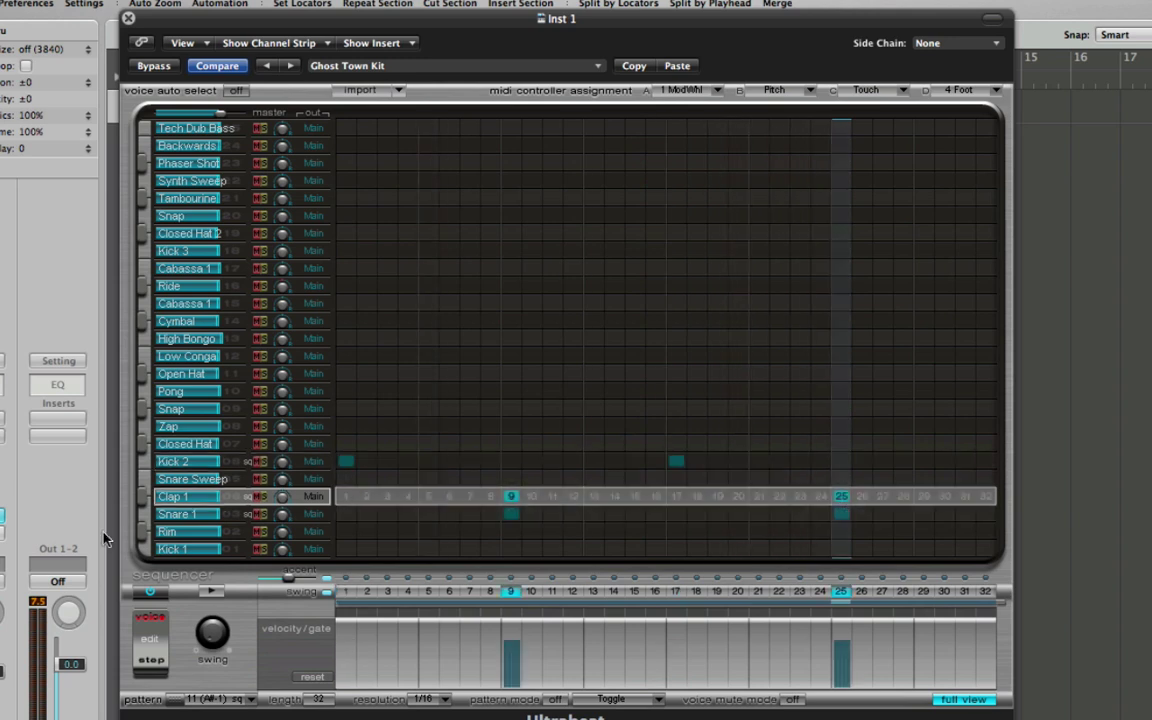
{"action": "left_click", "coordinate": [212, 593]}
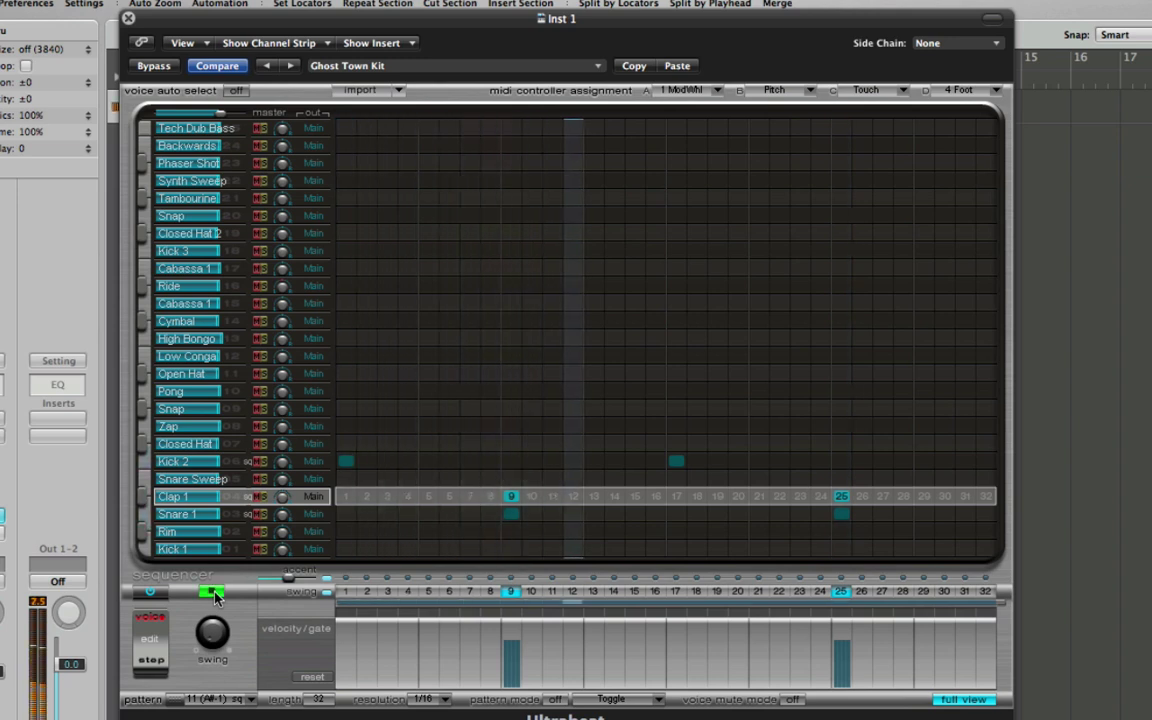
{"action": "left_click", "coordinate": [212, 593]}
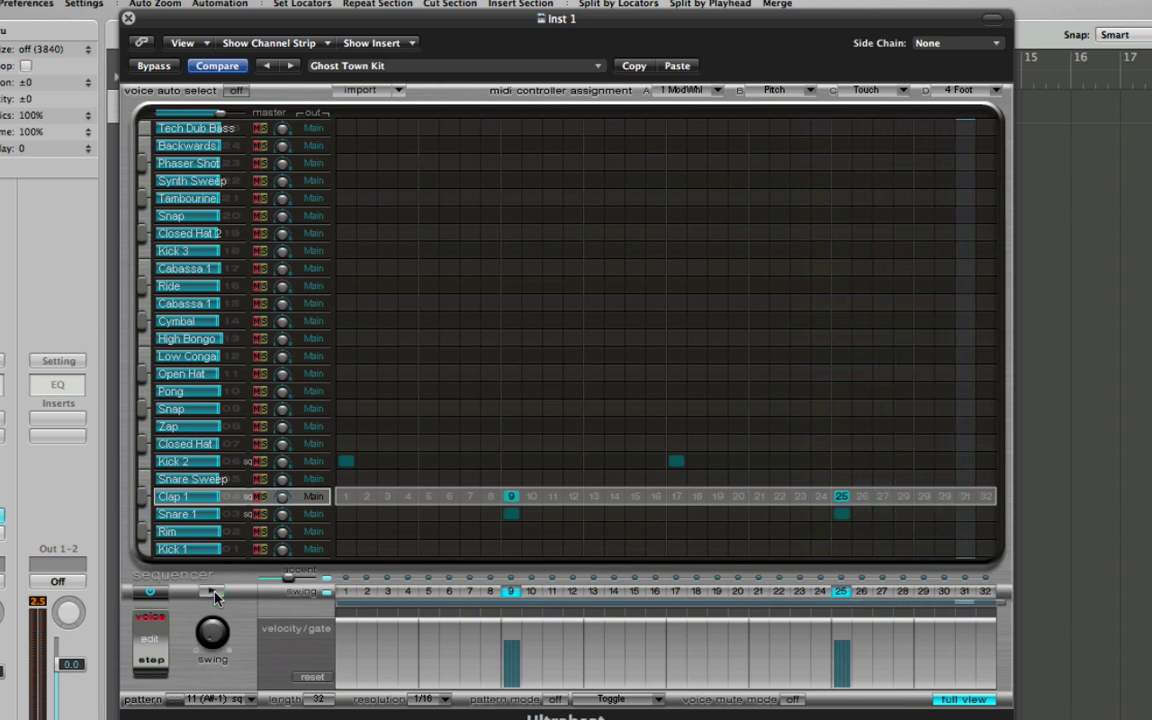
{"action": "left_click", "coordinate": [212, 593]}
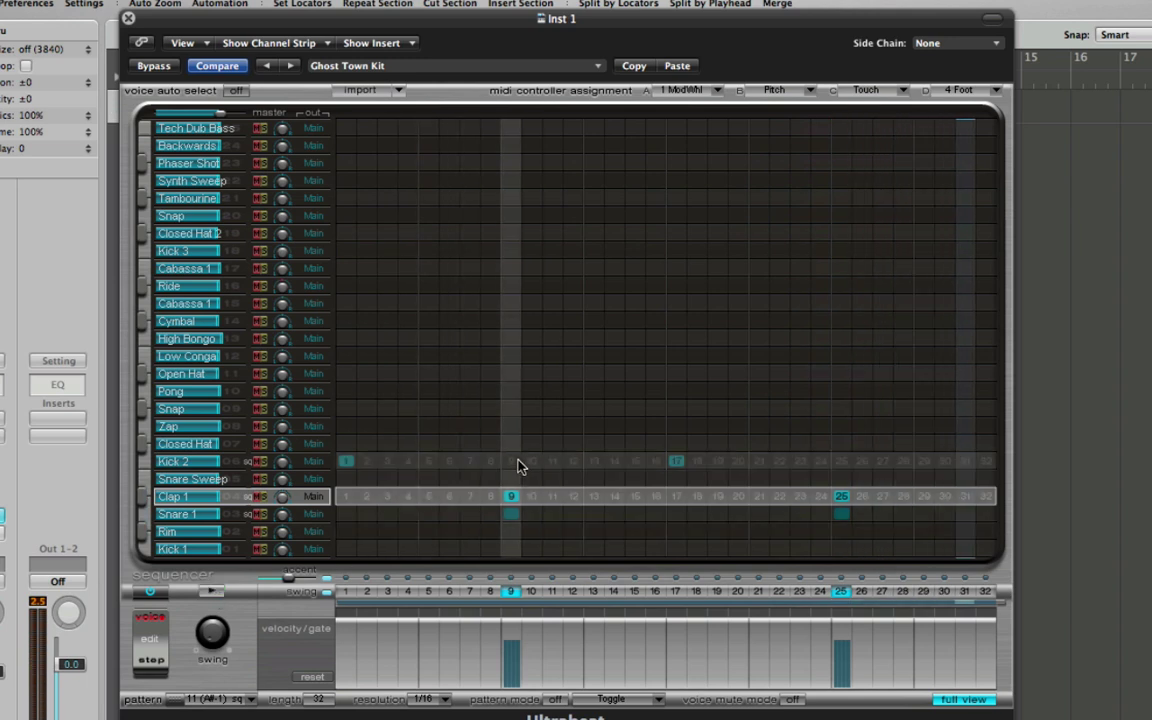
- Select the Kick 2 voice row in the step grid
{"action": "left_click", "coordinate": [224, 462]}
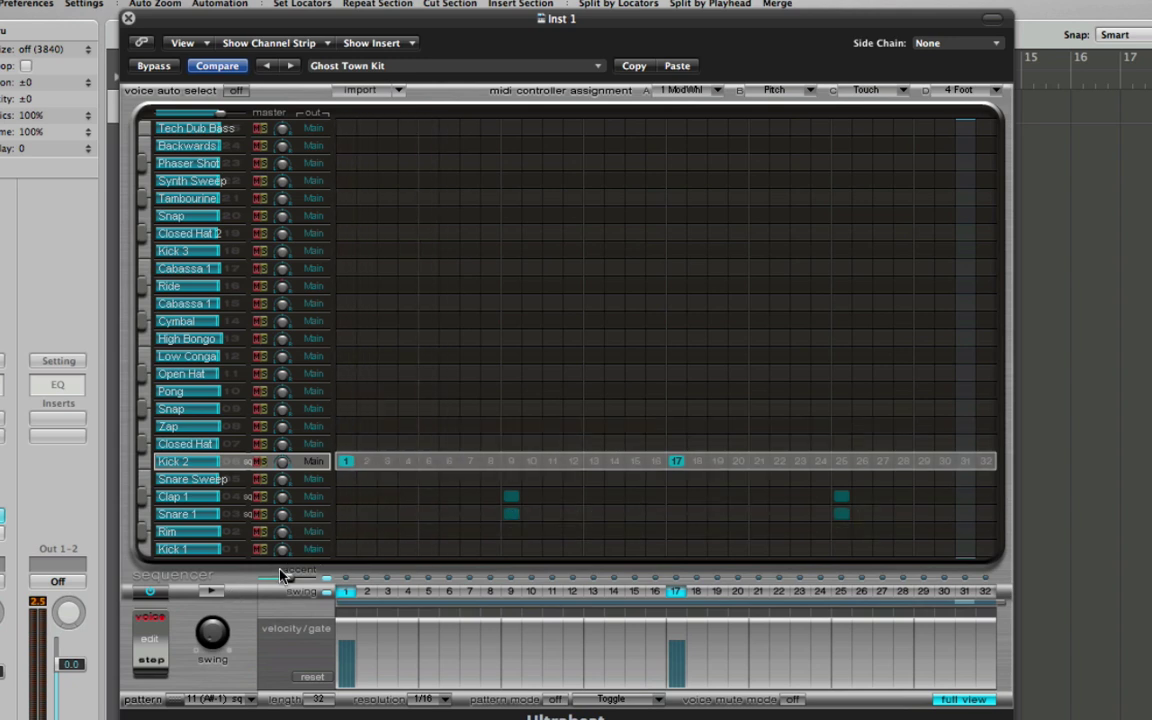
- With the pattern playing, try out nearby steps and settle on extra Kick 2 hits at steps 12 and 13
{"action": "left_click", "coordinate": [211, 593]}
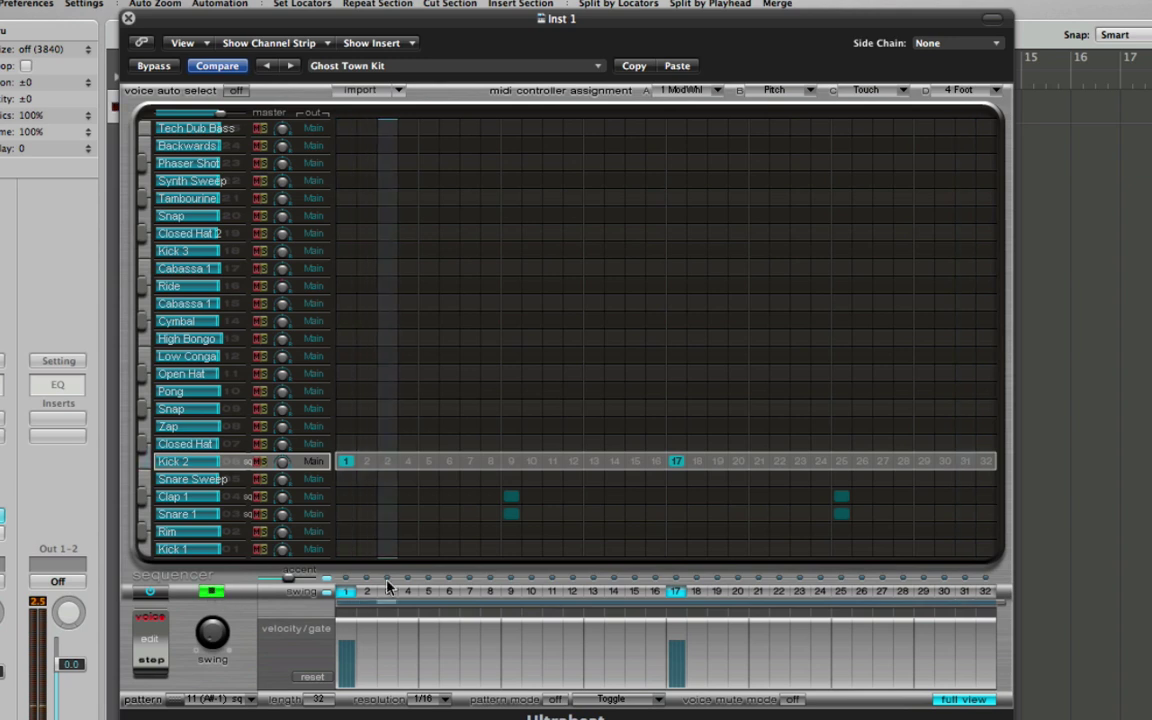
{"action": "left_click", "coordinate": [574, 463]}
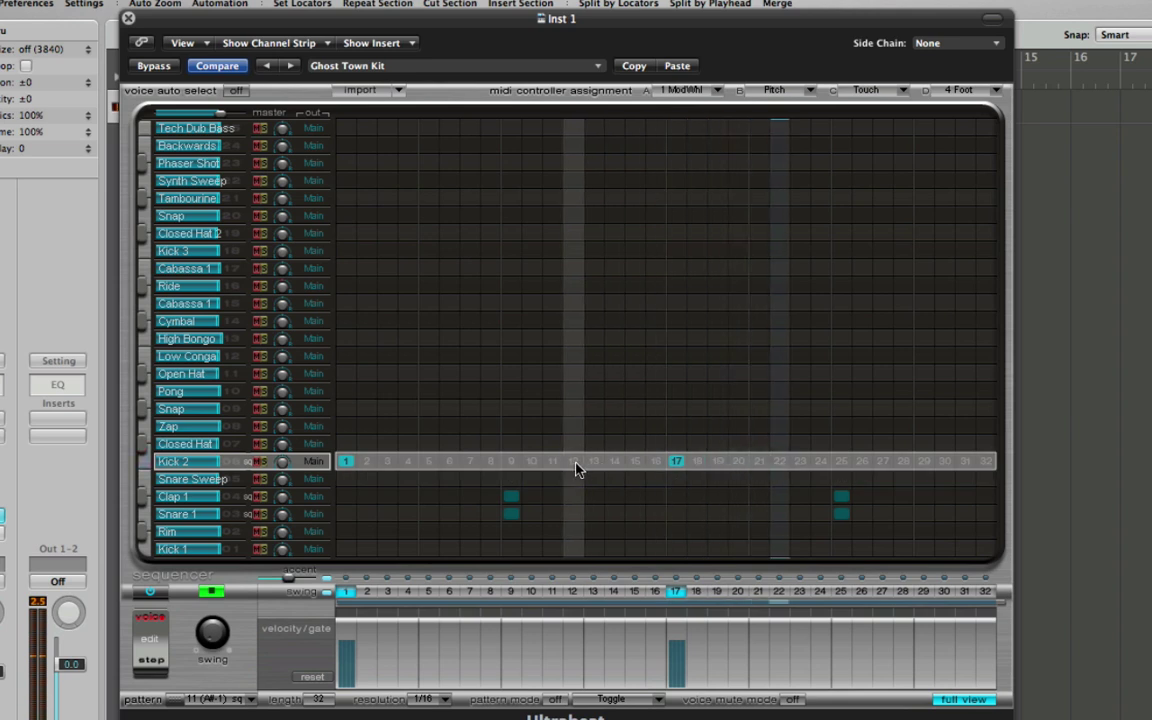
{"action": "left_click", "coordinate": [595, 464]}
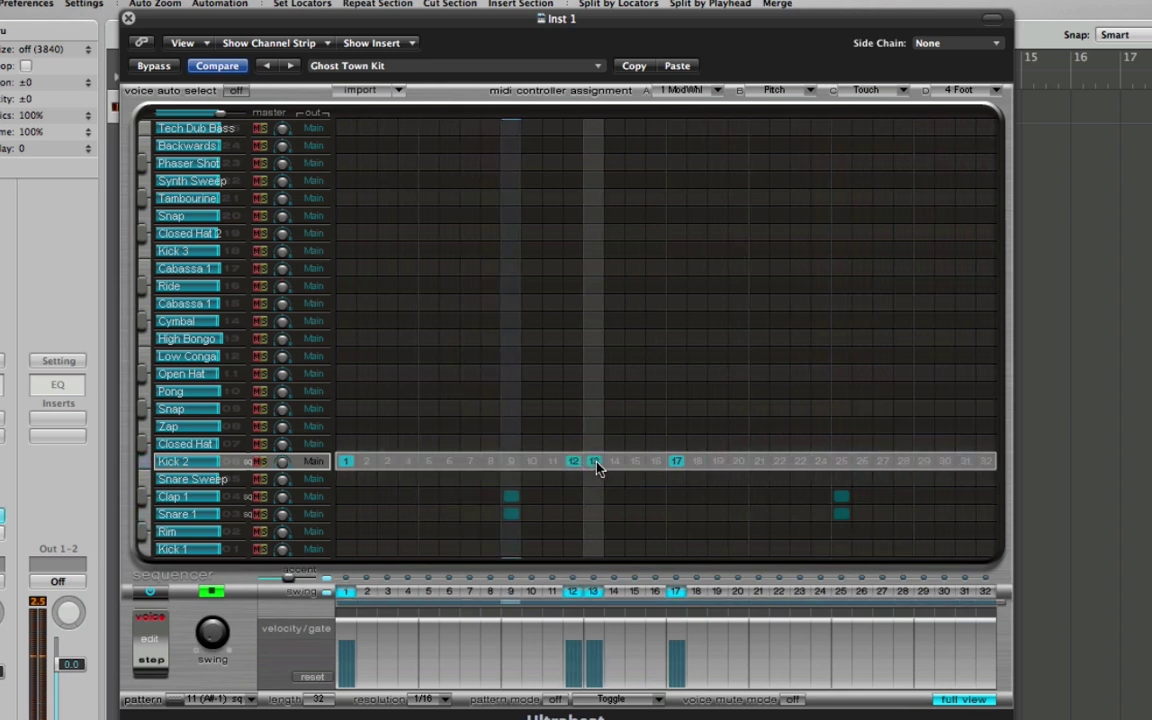
{"action": "left_click", "coordinate": [576, 464]}
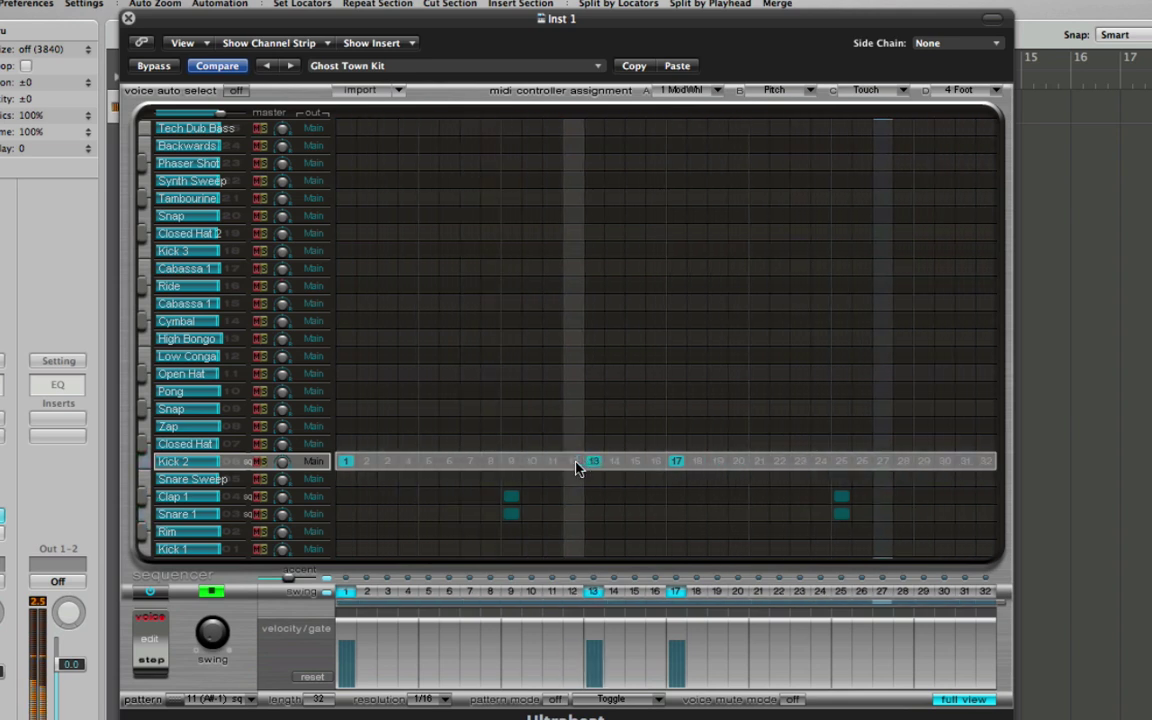
{"action": "left_click", "coordinate": [551, 464]}
{"action": "left_click", "coordinate": [572, 464]}
{"action": "left_click", "coordinate": [593, 464]}
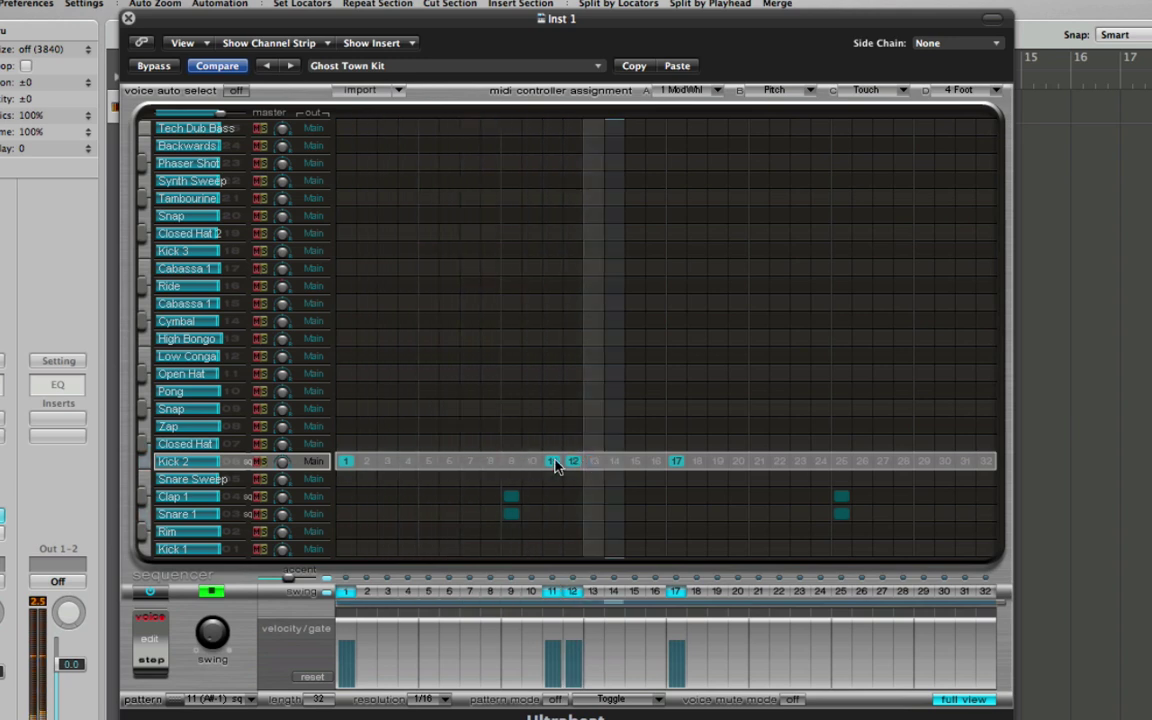
{"action": "left_click", "coordinate": [551, 464]}
{"action": "left_click", "coordinate": [593, 464]}
{"action": "left_click", "coordinate": [614, 464]}
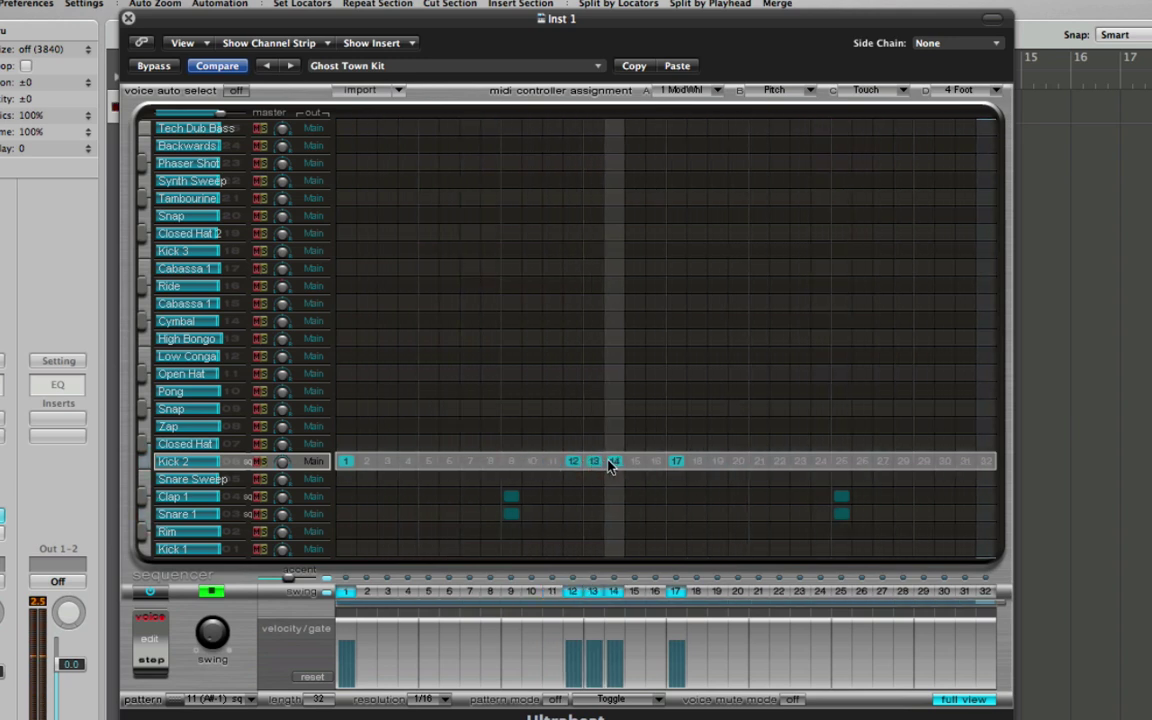
{"action": "left_click", "coordinate": [612, 464]}
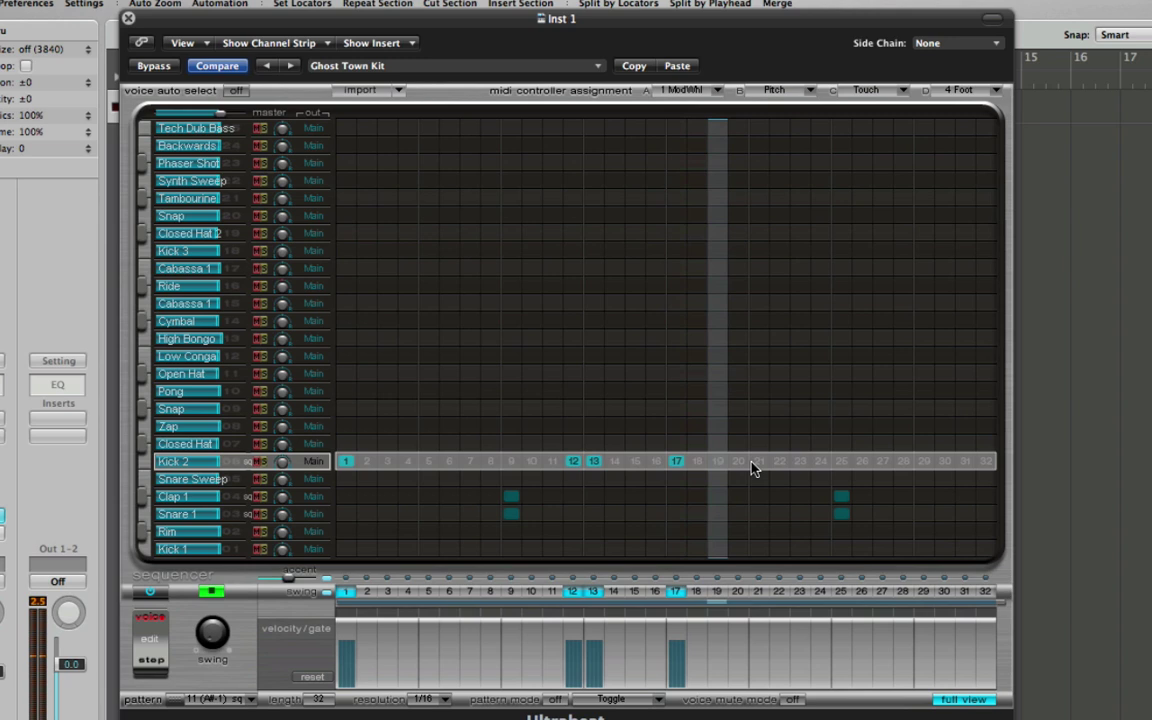
- Add Kick 2 hits on steps 23, 26, 30 and 31, then stop playback
{"action": "left_click", "coordinate": [779, 464]}
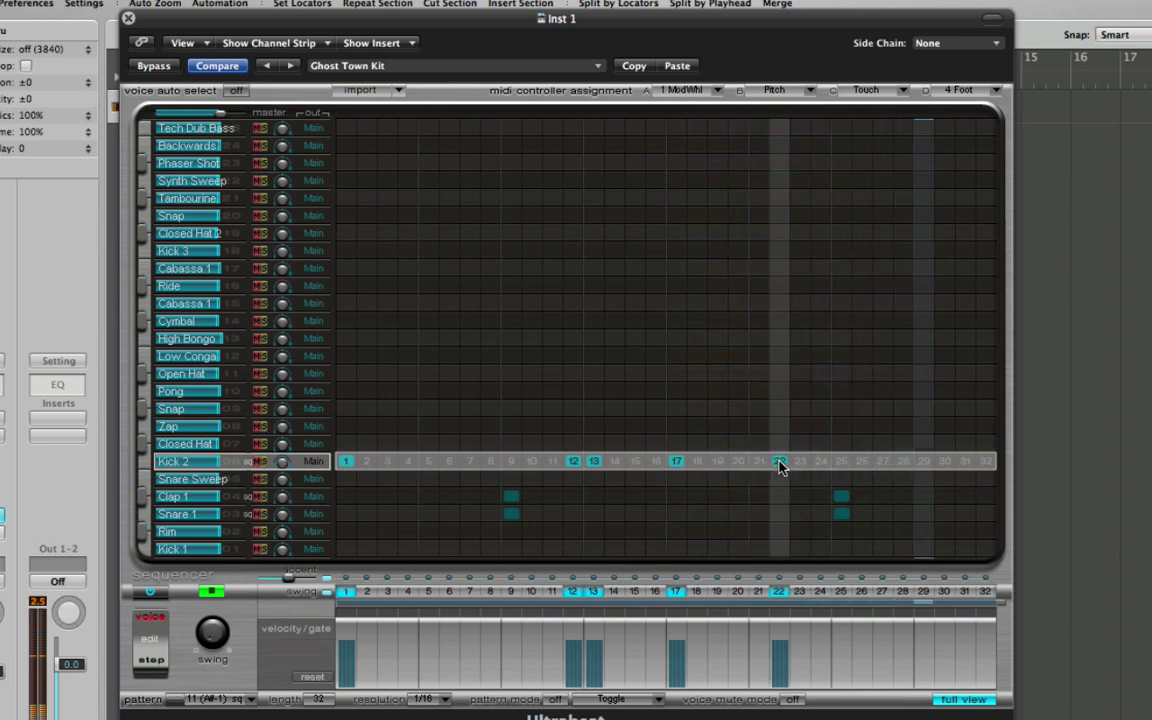
{"action": "left_click", "coordinate": [886, 463]}
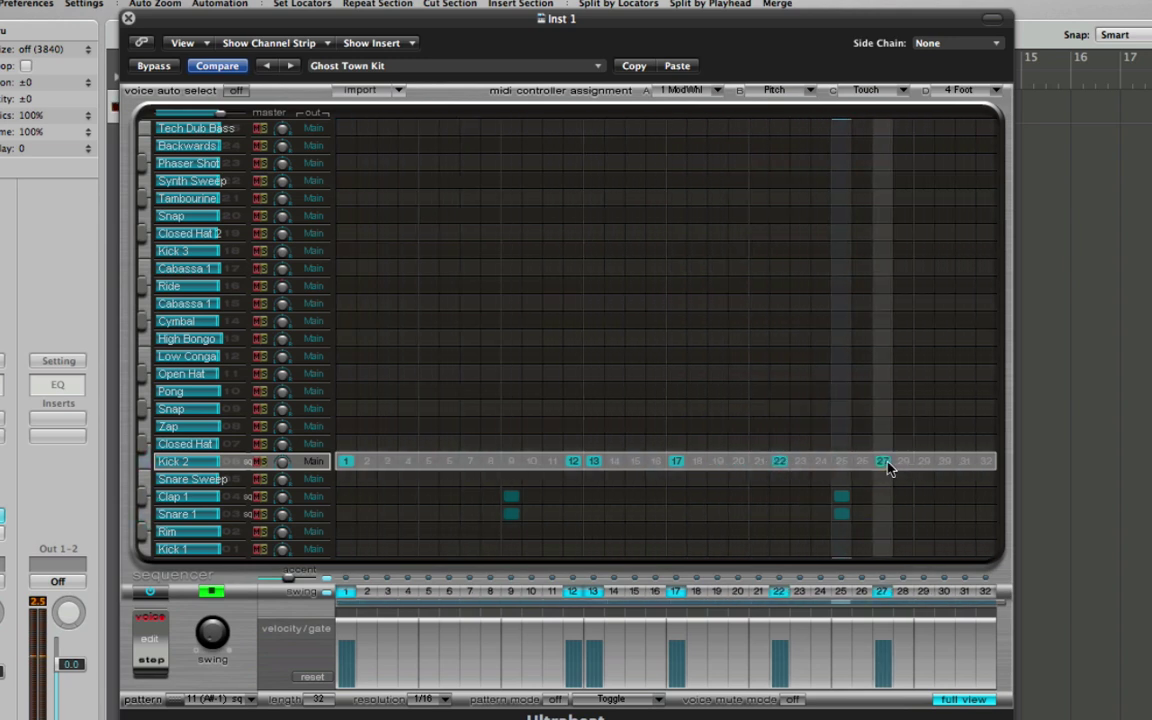
{"action": "left_click", "coordinate": [779, 463]}
{"action": "left_click", "coordinate": [800, 463]}
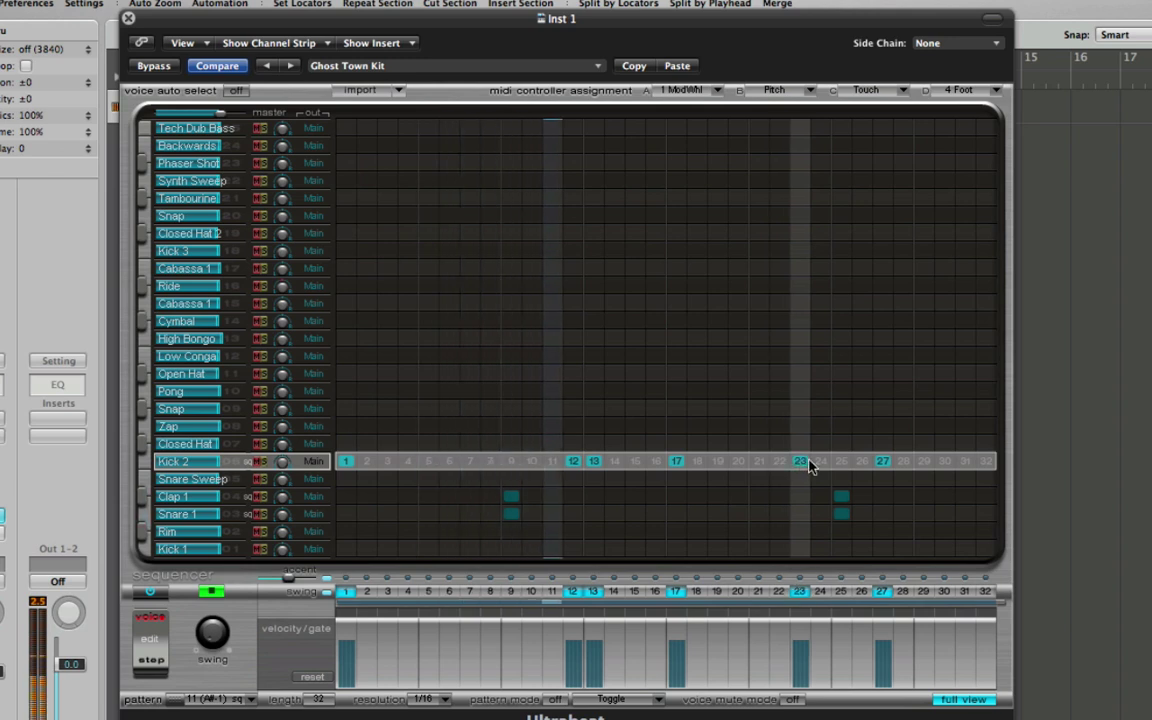
{"action": "left_click", "coordinate": [882, 463]}
{"action": "left_click", "coordinate": [862, 463]}
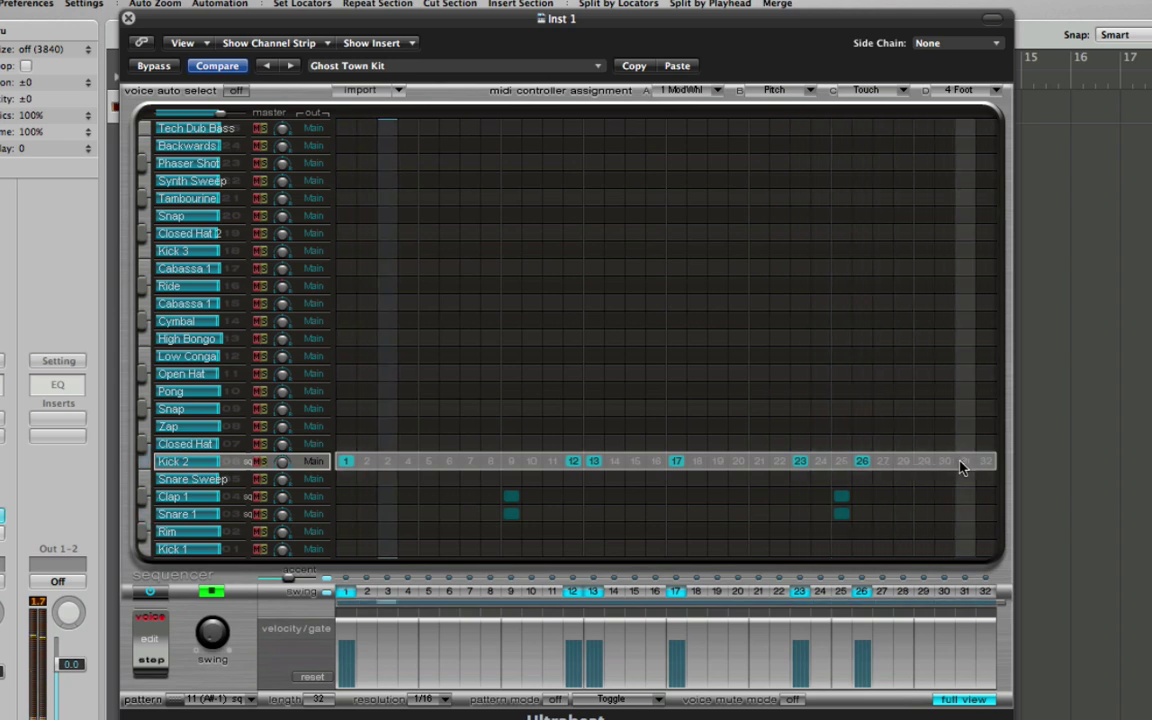
{"action": "left_click", "coordinate": [944, 463]}
{"action": "left_click", "coordinate": [964, 463]}
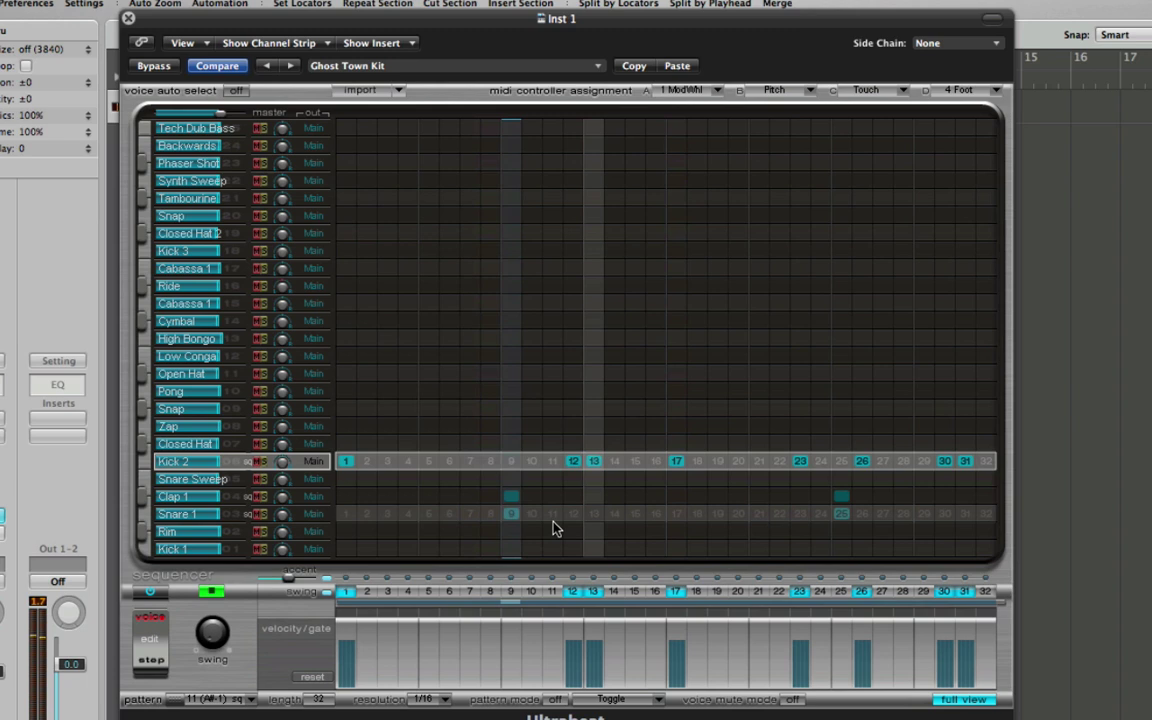
{"action": "left_click", "coordinate": [212, 592]}
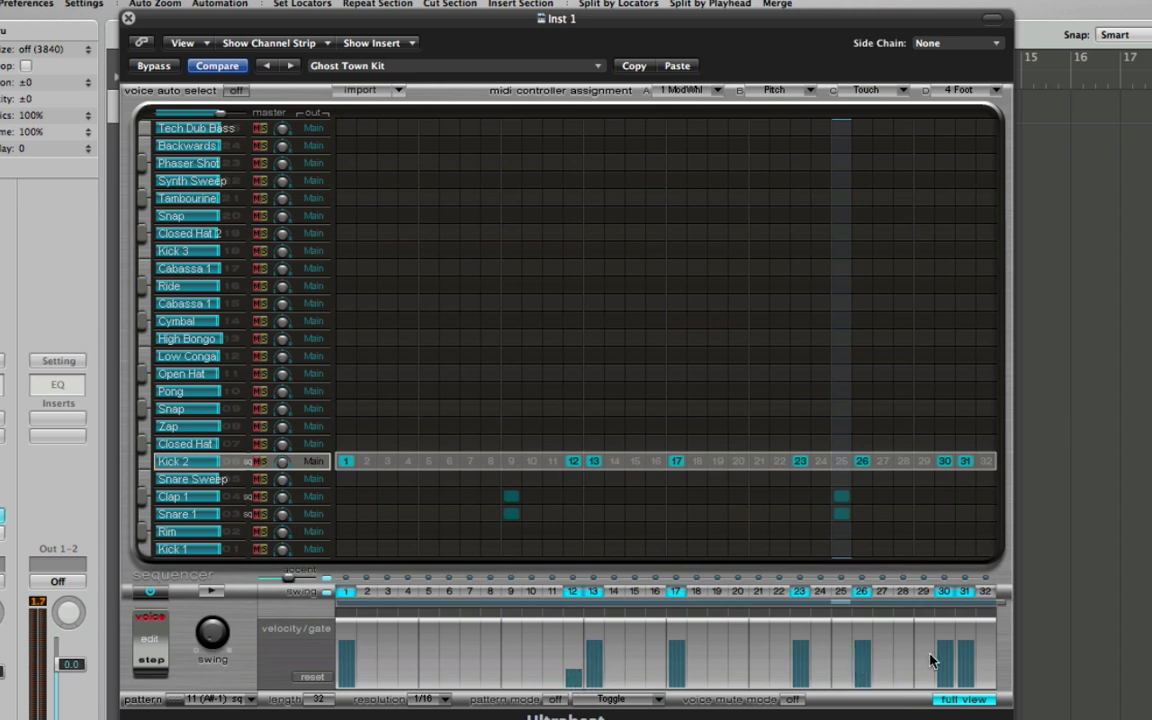
- Lower the step 30 kick velocity to 40 and move the step 26 kick to step 27 at velocity 52
{"action": "left_click_drag", "start_coordinate": [942, 660], "coordinate": [946, 688]}
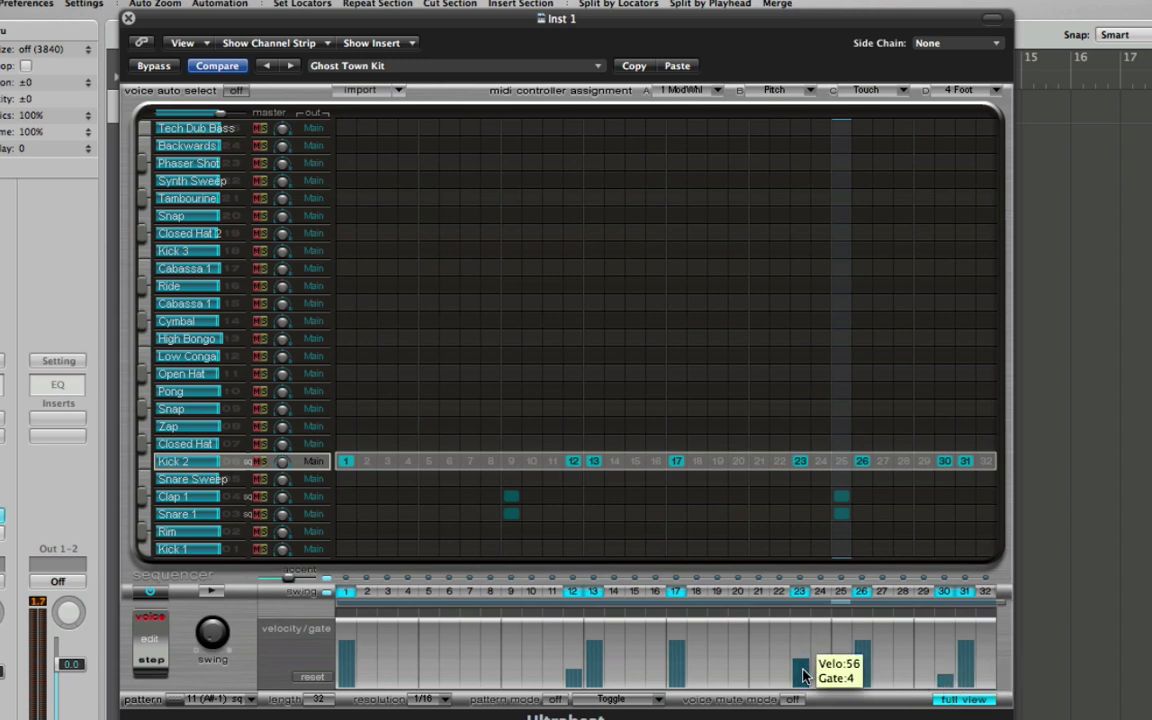
{"action": "left_click", "coordinate": [212, 594]}
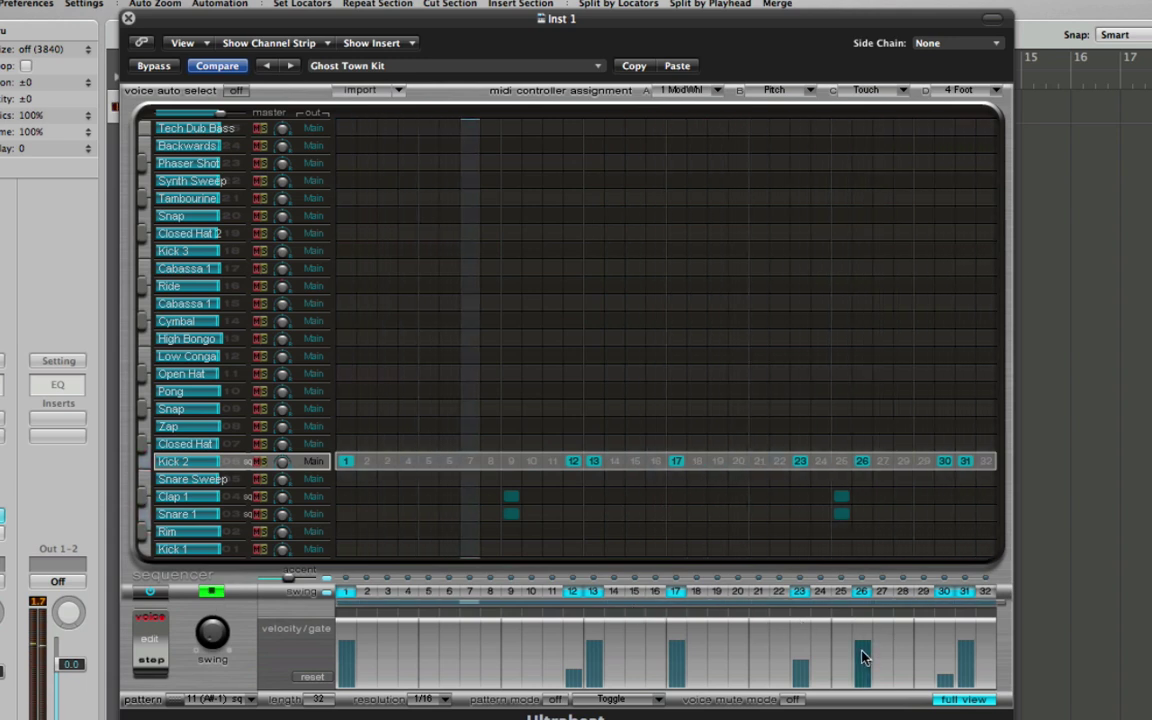
{"action": "mouse_move", "coordinate": [862, 645]}
{"action": "left_mouse_down"}
{"action": "mouse_move", "coordinate": [862, 657]}
{"action": "mouse_move", "coordinate": [800, 655]}
{"action": "mouse_move", "coordinate": [865, 678]}
{"action": "left_mouse_up"}
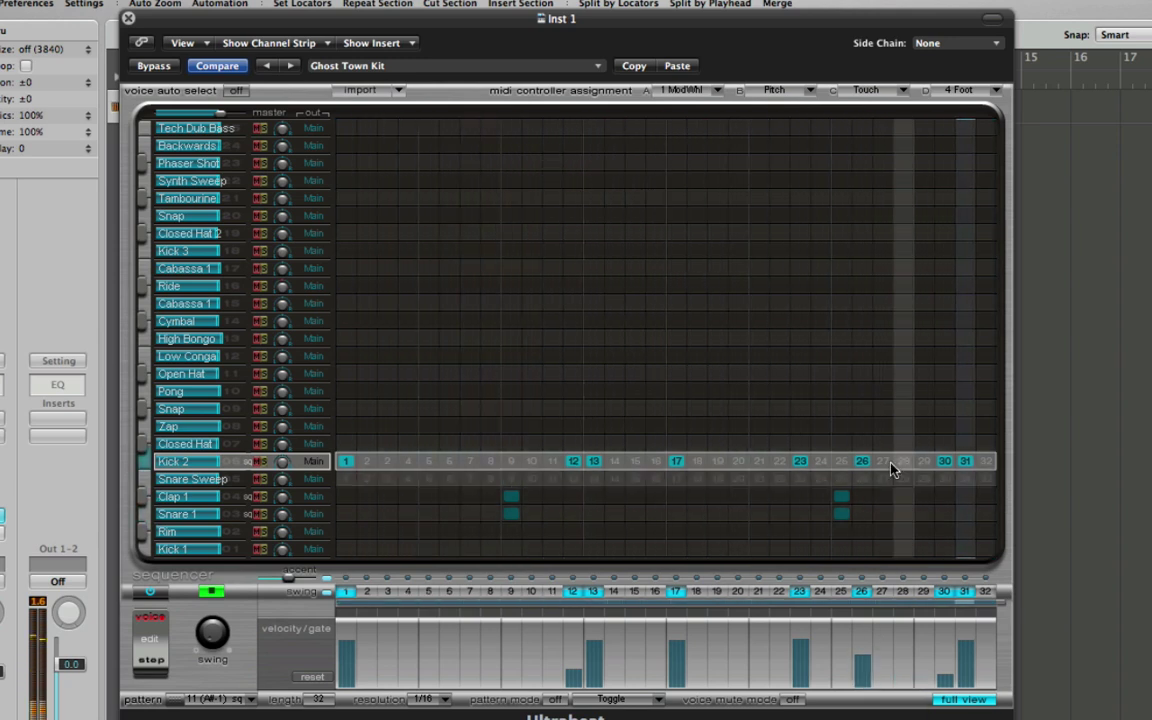
{"action": "left_click", "coordinate": [856, 462]}
{"action": "left_click", "coordinate": [884, 462]}
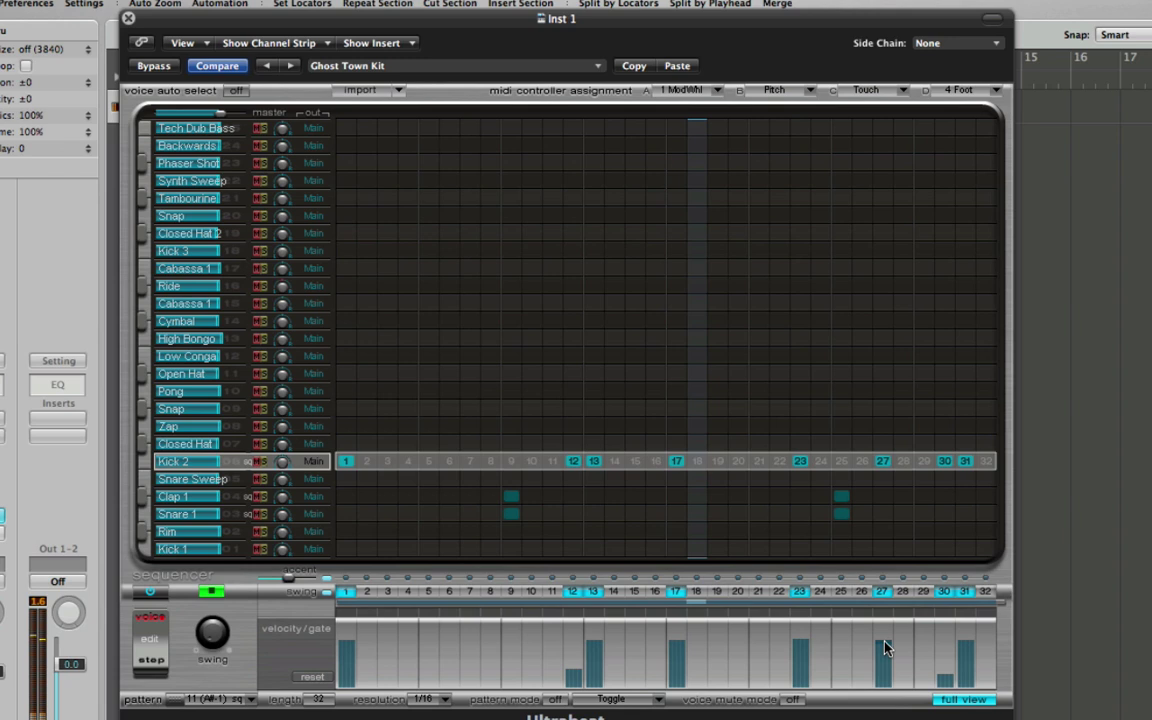
{"action": "left_click_drag", "start_coordinate": [882, 648], "coordinate": [884, 675]}
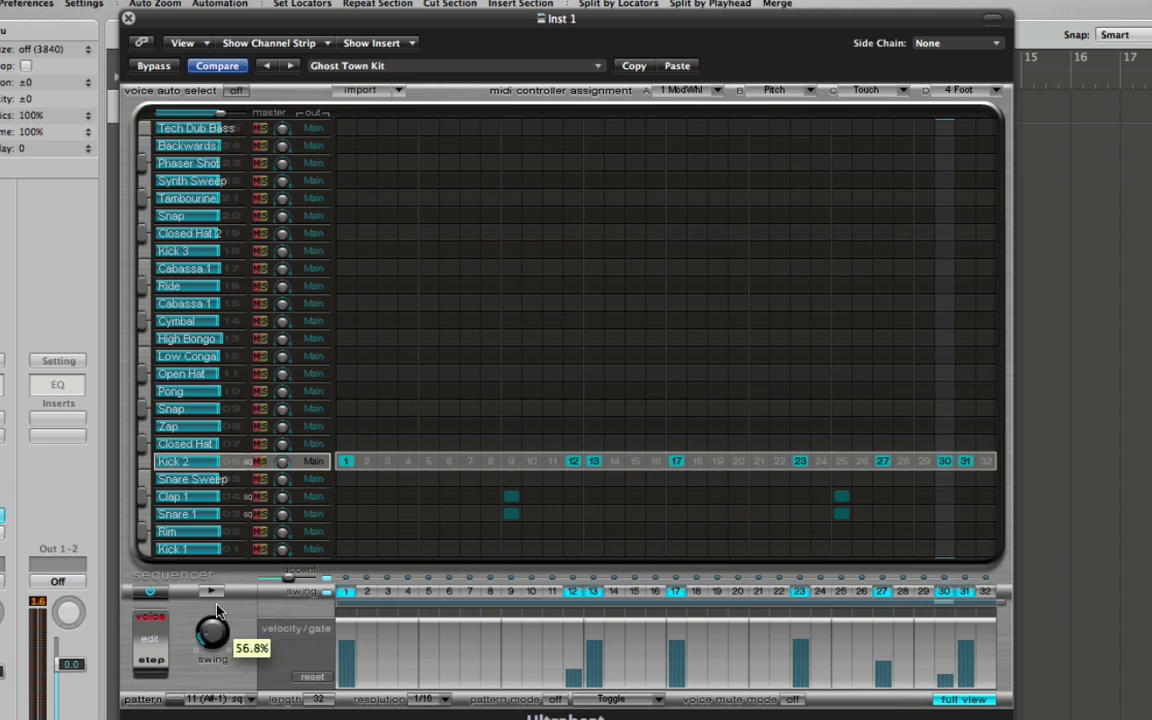
- Play the pattern and raise swing from 50% to 66%, switching swing off to compare
{"action": "left_click", "coordinate": [212, 592]}
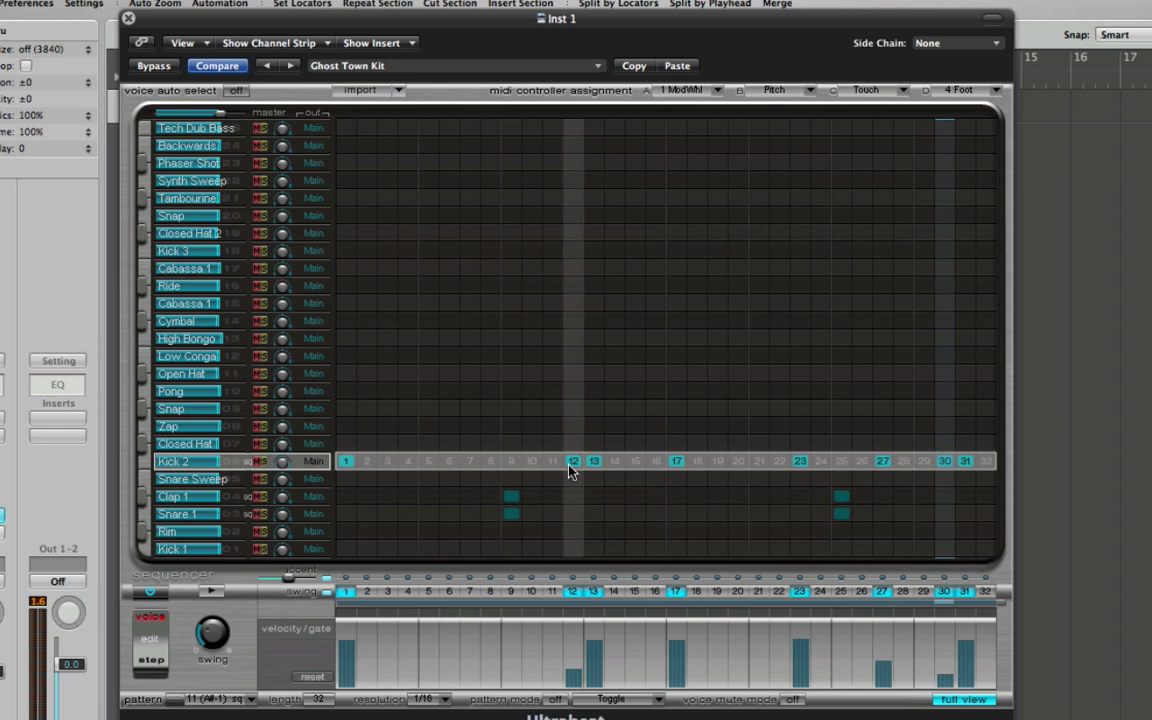
{"action": "left_click", "coordinate": [211, 592]}
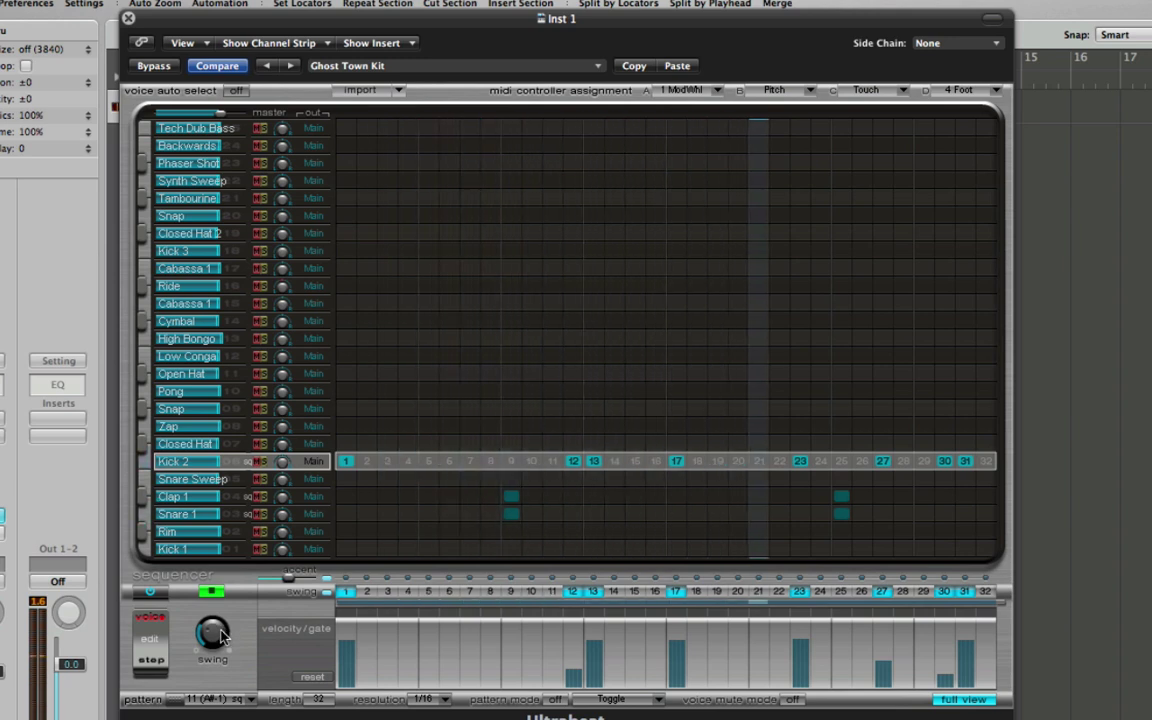
{"action": "left_click", "coordinate": [221, 636]}
{"action": "left_click_drag", "start_coordinate": [221, 636], "coordinate": [210, 596]}
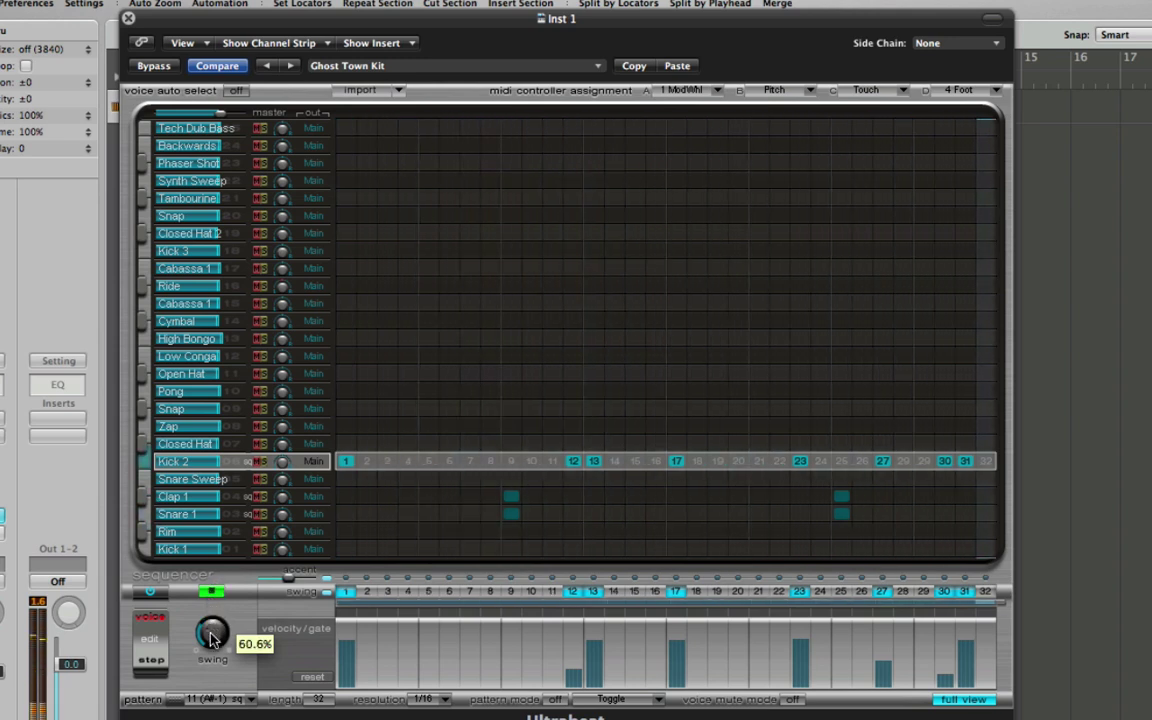
{"action": "left_click", "coordinate": [209, 592]}
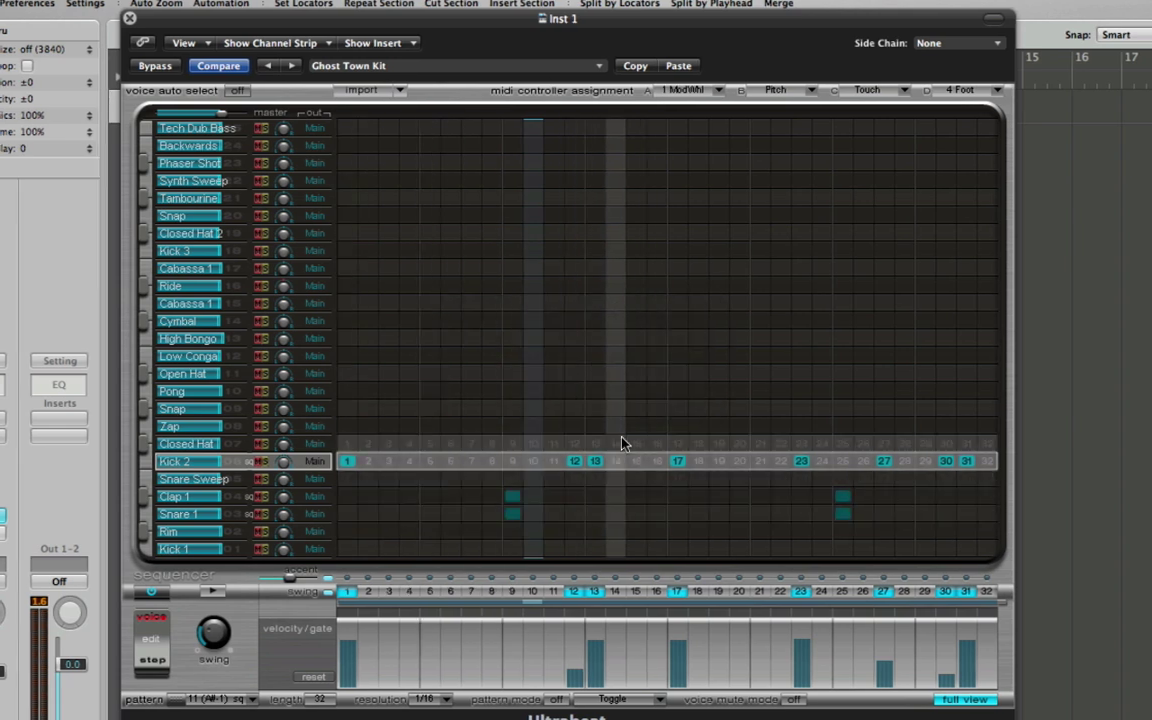
- Add Closed Hat hits on steps 2, 3 and 6 while the pattern plays, discarding trial hits on 9 and 10
{"action": "left_click", "coordinate": [368, 443]}
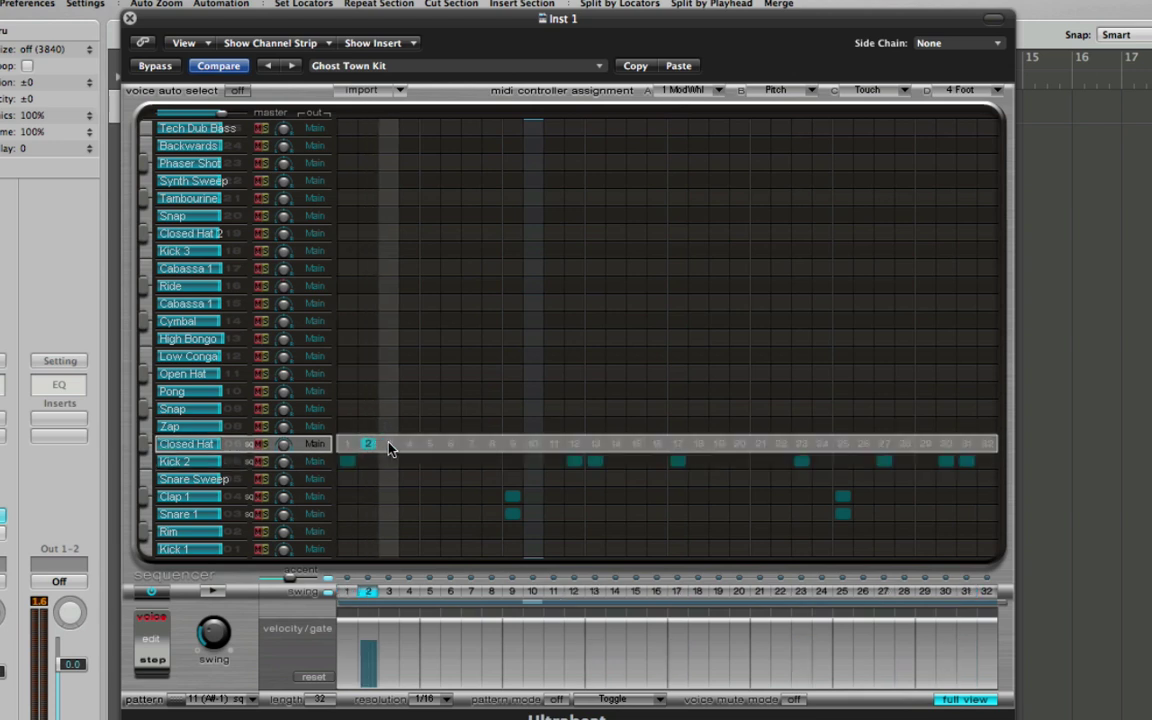
{"action": "left_click", "coordinate": [389, 443]}
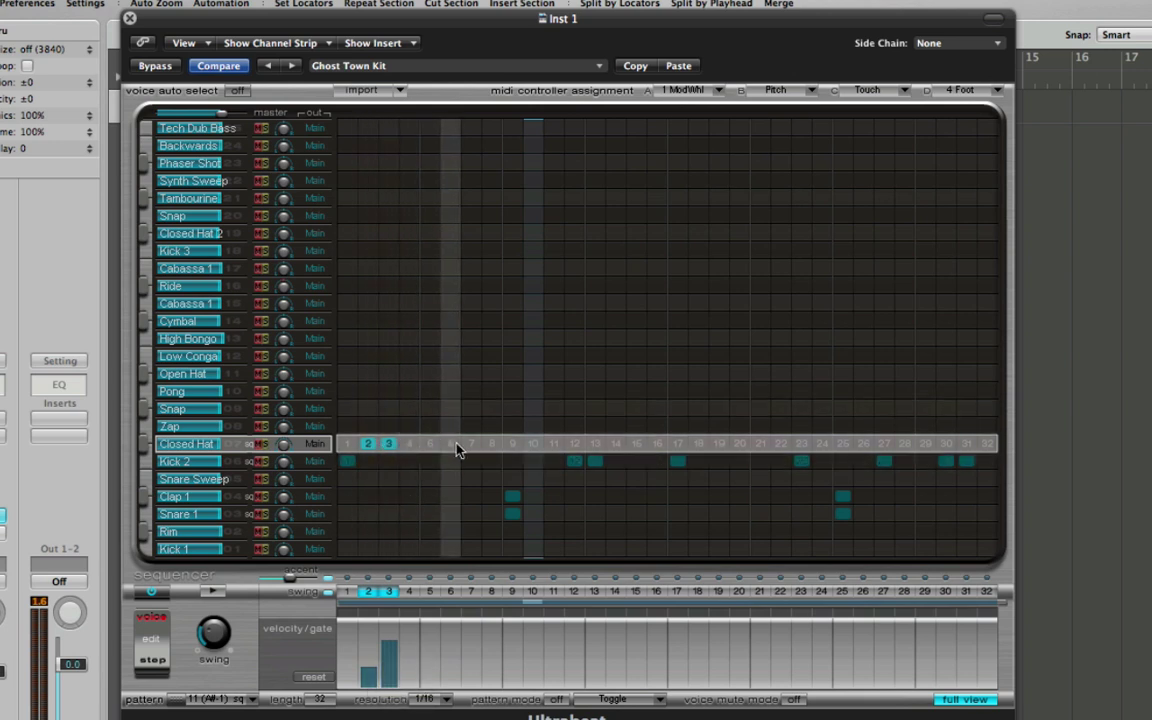
{"action": "left_click", "coordinate": [214, 593]}
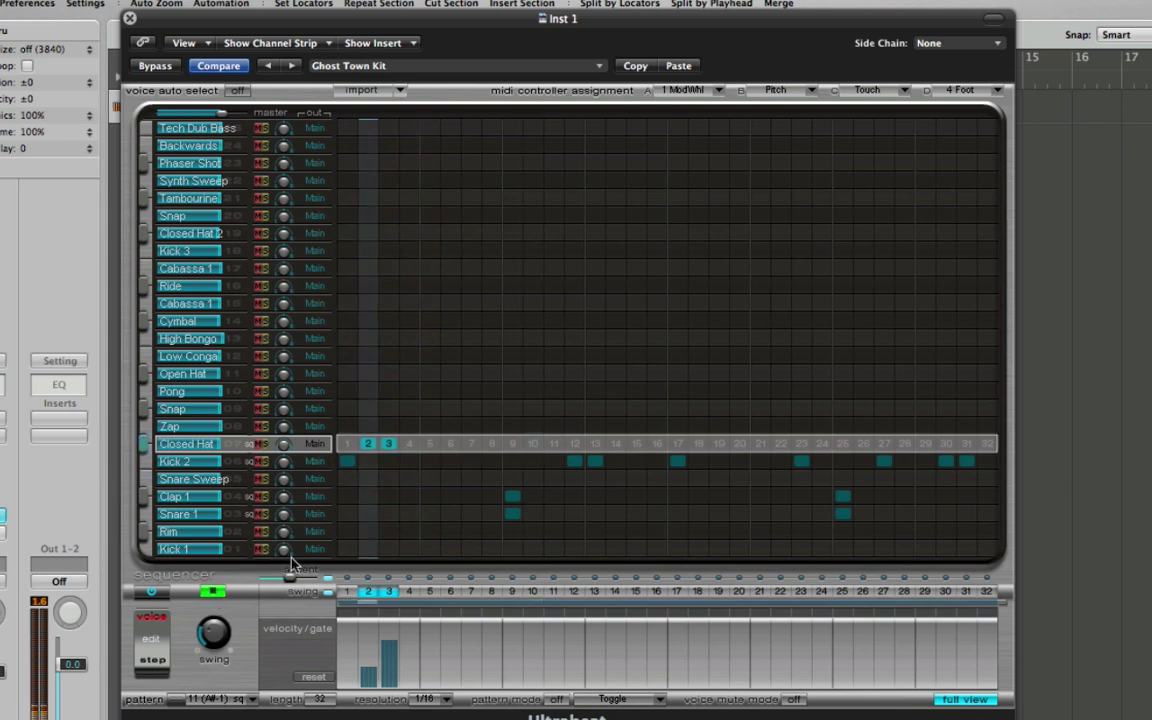
{"action": "left_click", "coordinate": [451, 444]}
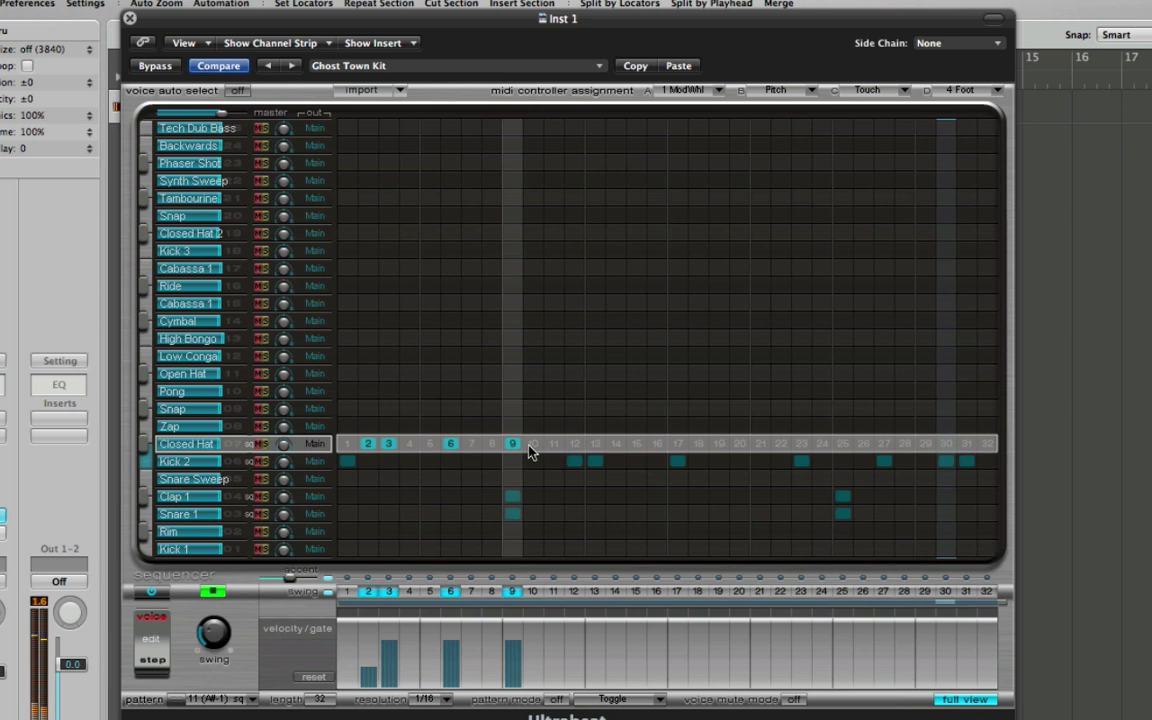
{"action": "left_click", "coordinate": [512, 444]}
{"action": "left_click", "coordinate": [533, 444]}
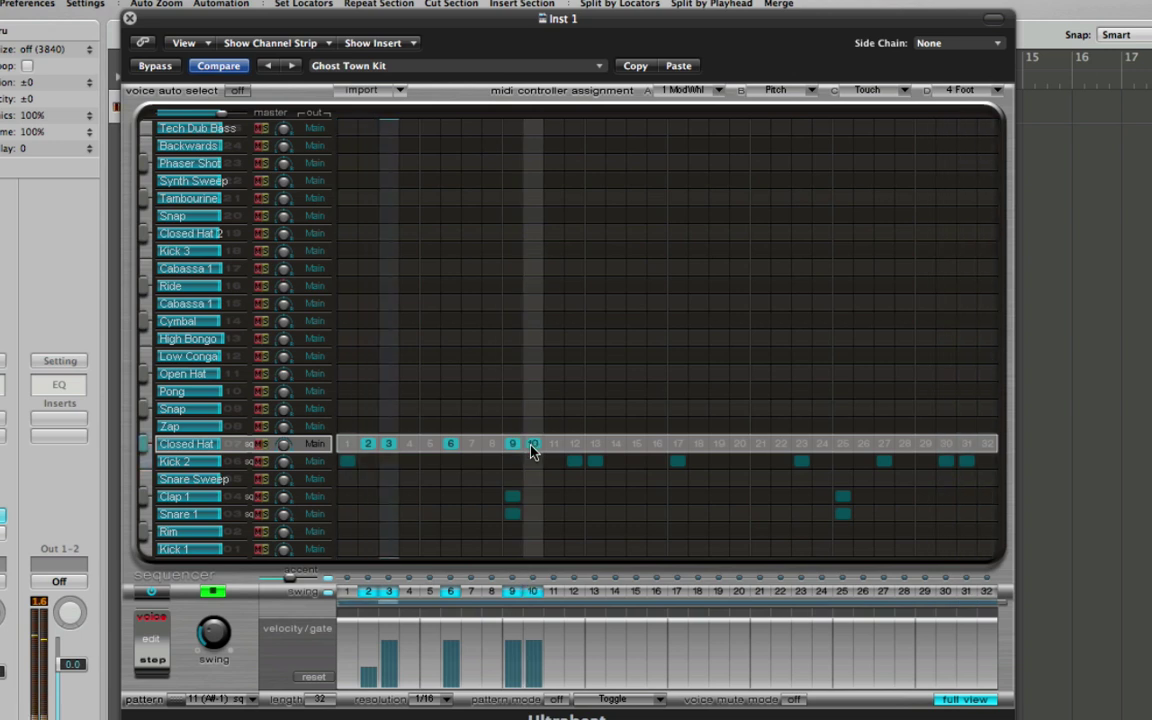
{"action": "left_click", "coordinate": [512, 665]}
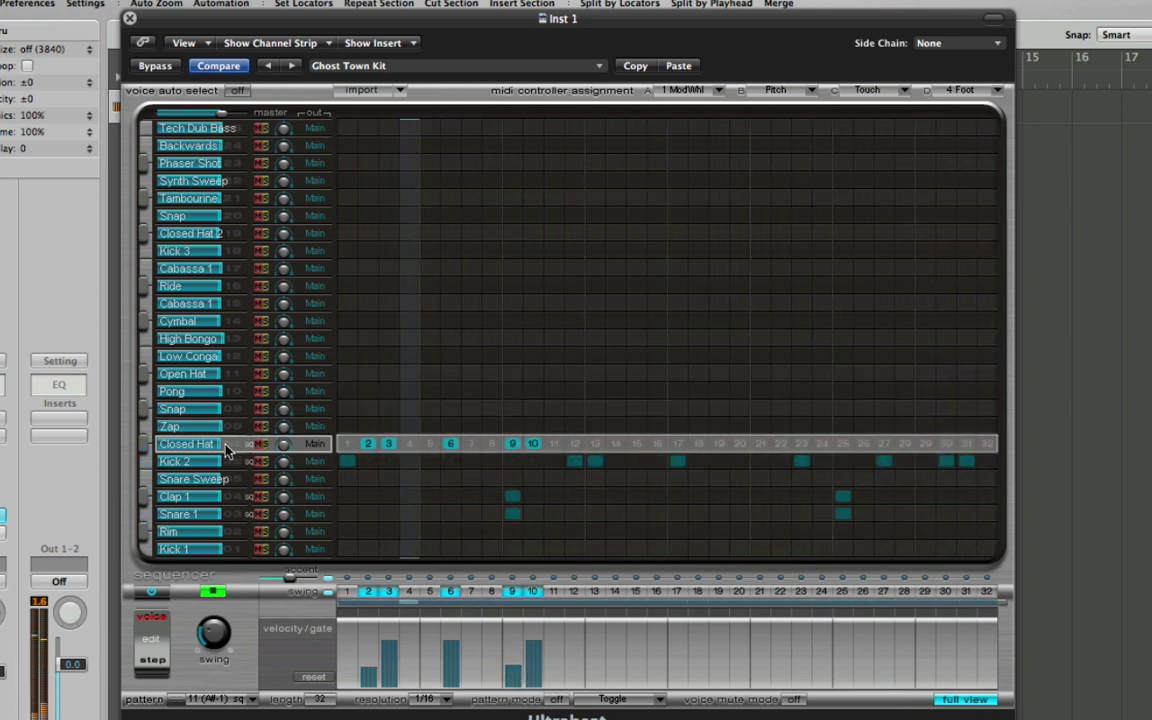
{"action": "left_click", "coordinate": [512, 444]}
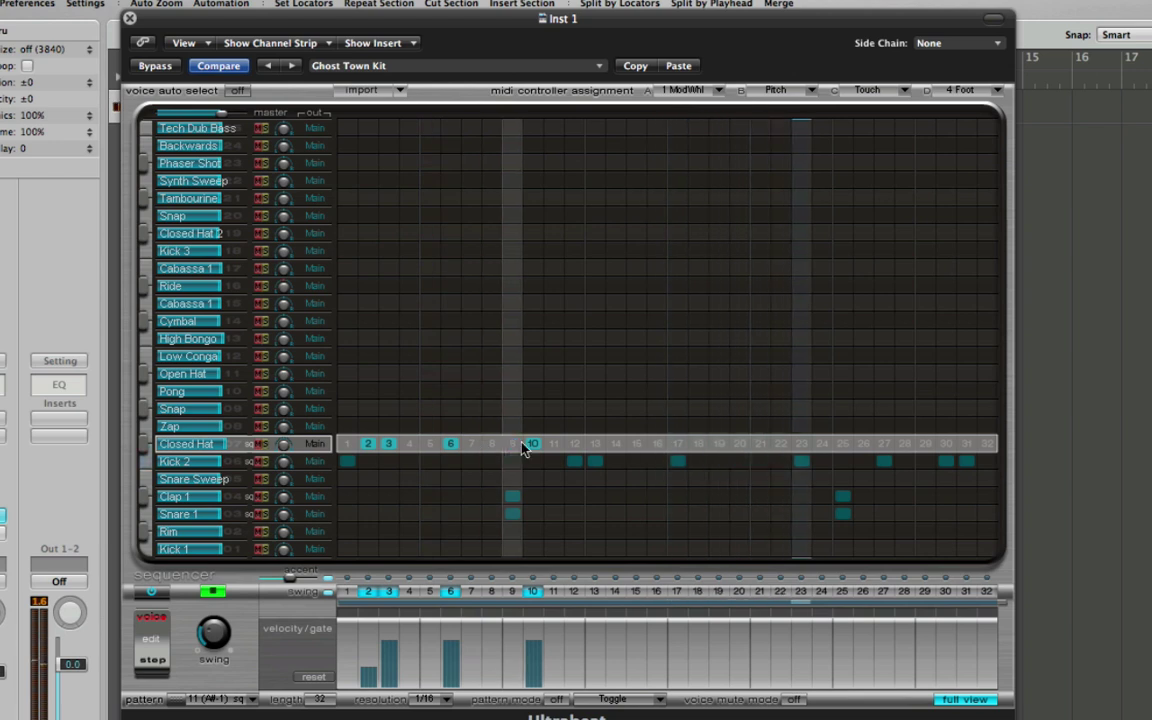
{"action": "left_click", "coordinate": [540, 444]}
- Add Closed Hat on 11, 12, 16–18 with 11 and 16 softened (16 to ~54), plus Open Hat on 13
{"action": "left_click", "coordinate": [553, 444]}
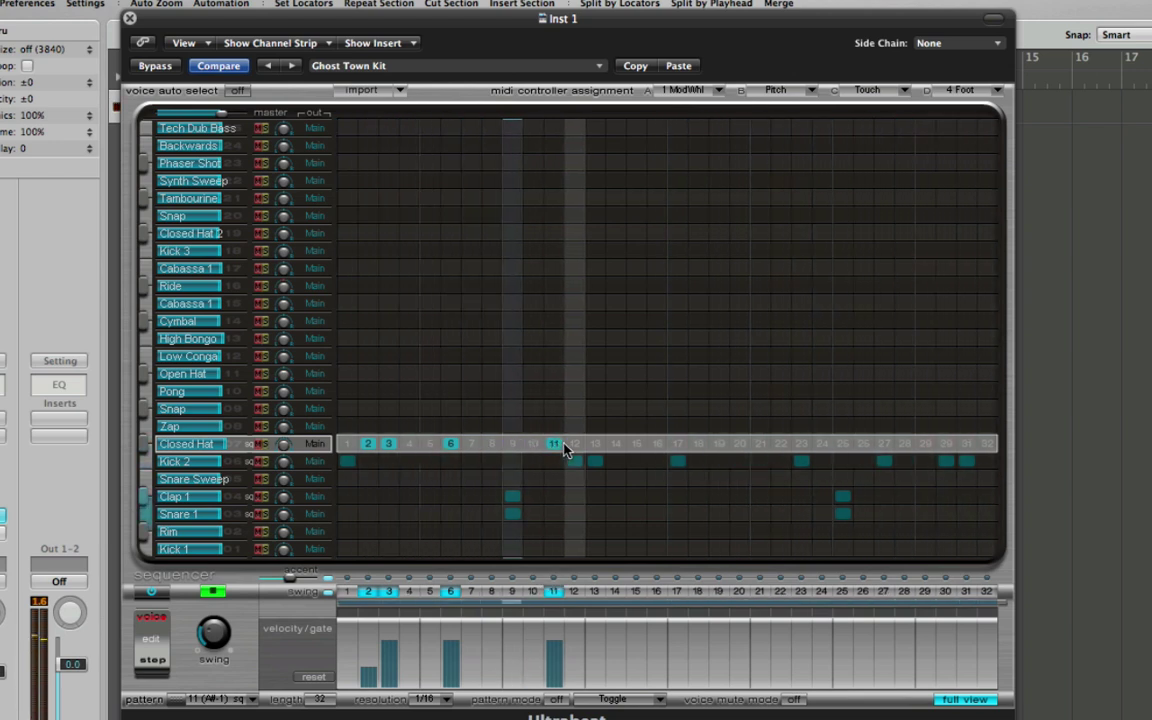
{"action": "left_click", "coordinate": [574, 444]}
{"action": "mouse_move", "coordinate": [559, 653]}
{"action": "left_mouse_down"}
{"action": "mouse_move", "coordinate": [555, 668]}
{"action": "mouse_move", "coordinate": [560, 658]}
{"action": "left_mouse_up"}
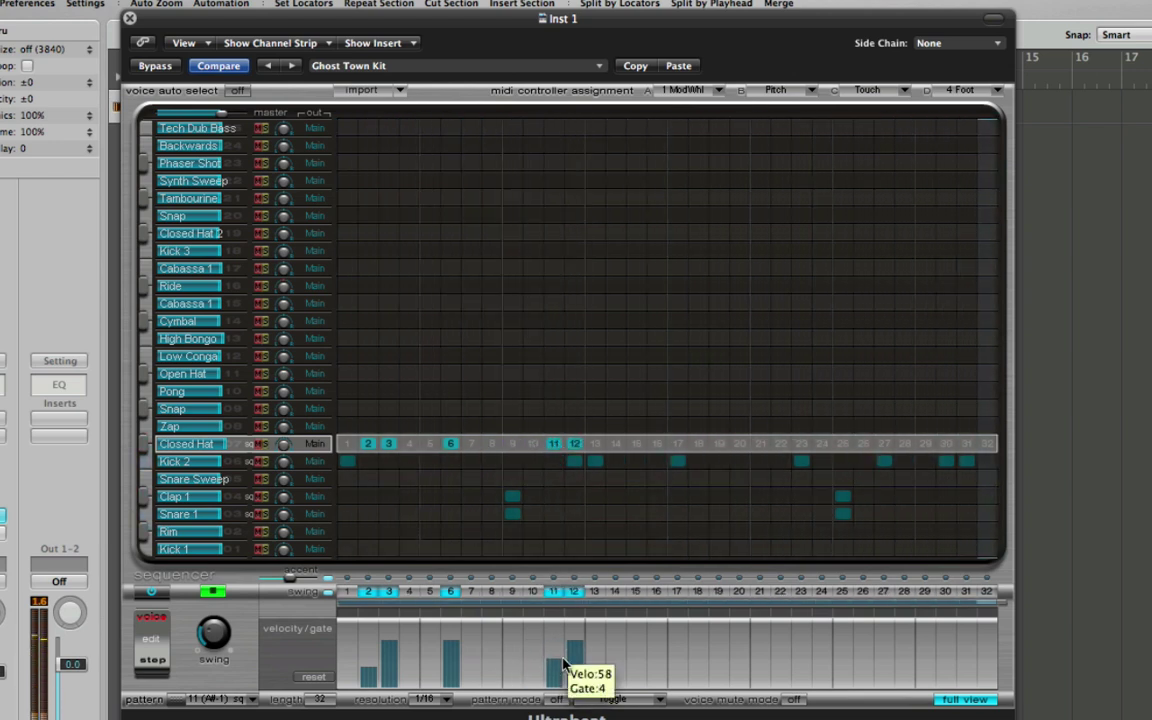
{"action": "left_click", "coordinate": [595, 374]}
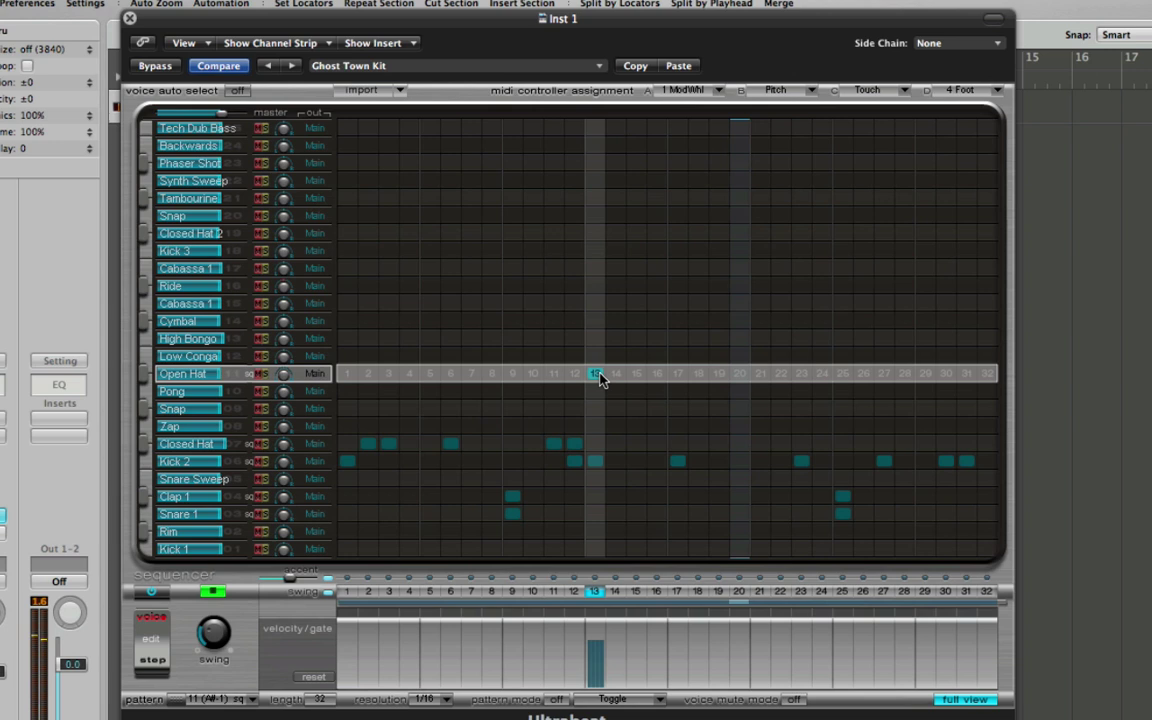
{"action": "left_click_drag", "start_coordinate": [645, 451], "coordinate": [658, 458]}
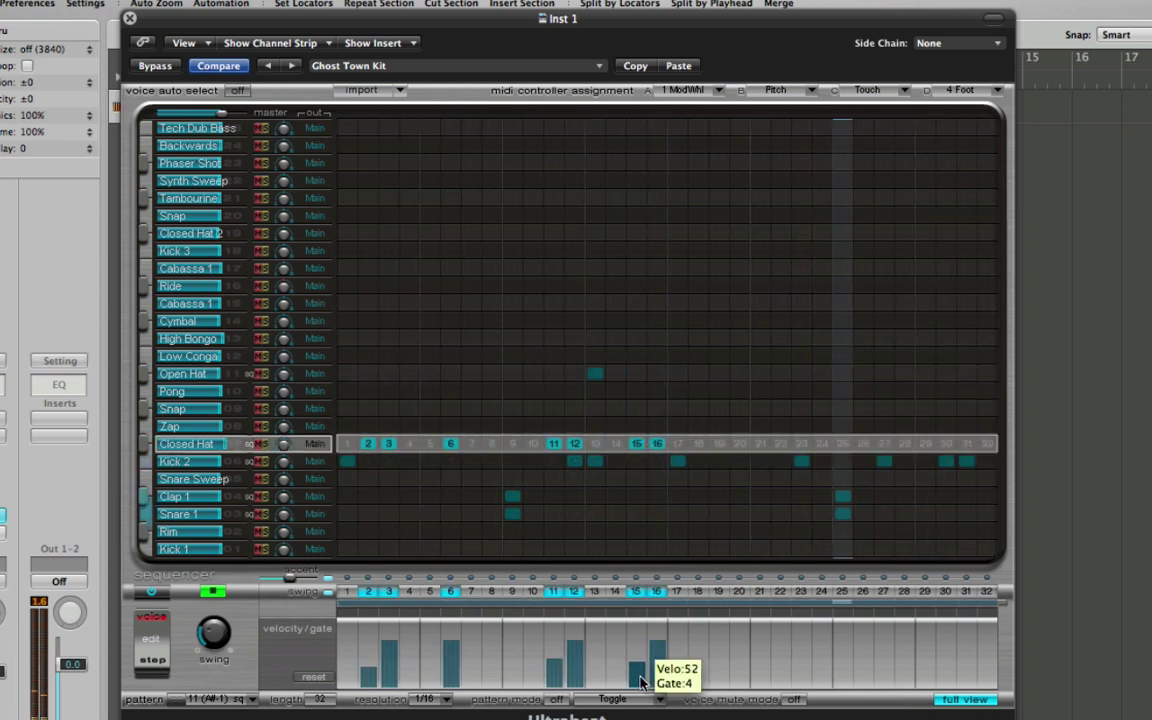
{"action": "left_click", "coordinate": [637, 443]}
{"action": "left_click", "coordinate": [677, 444]}
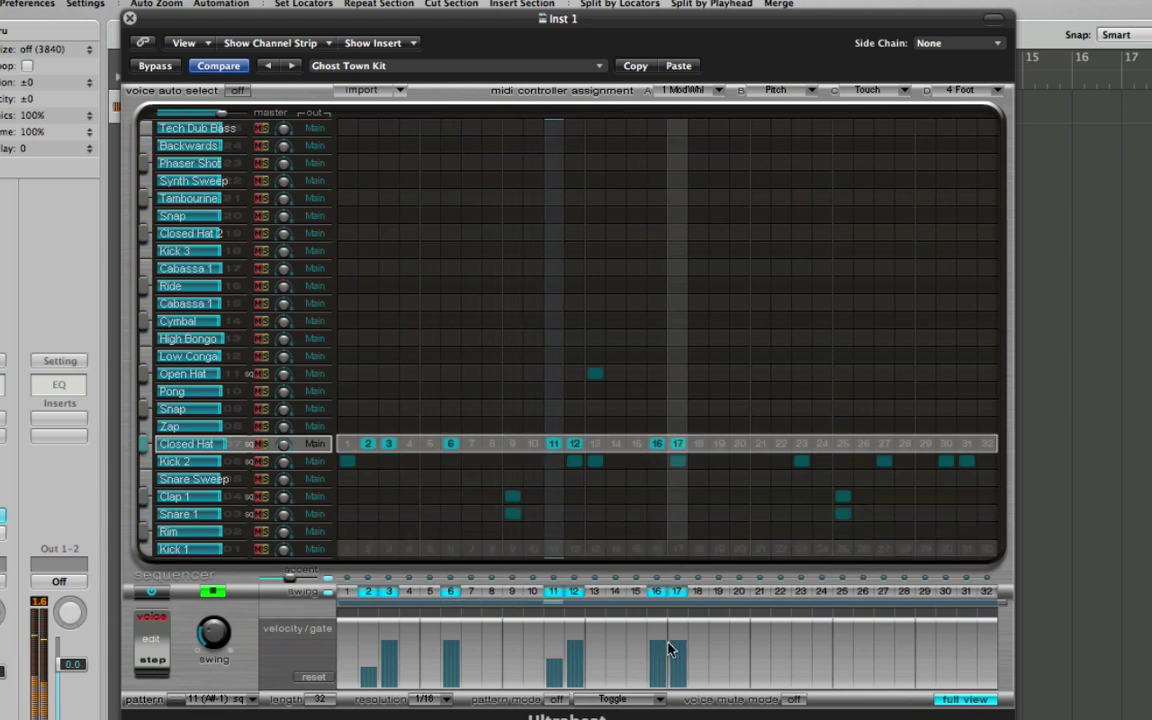
{"action": "left_click", "coordinate": [658, 655]}
{"action": "left_click_drag", "start_coordinate": [660, 675], "coordinate": [661, 682]}
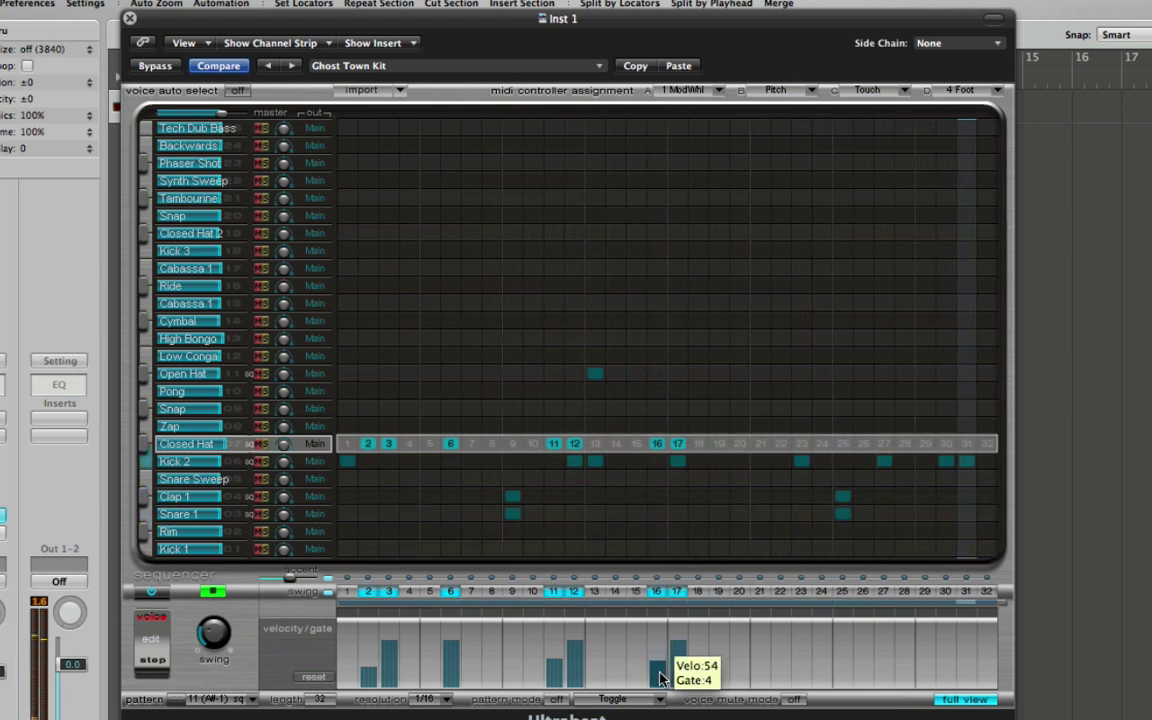
{"action": "left_click", "coordinate": [699, 444]}
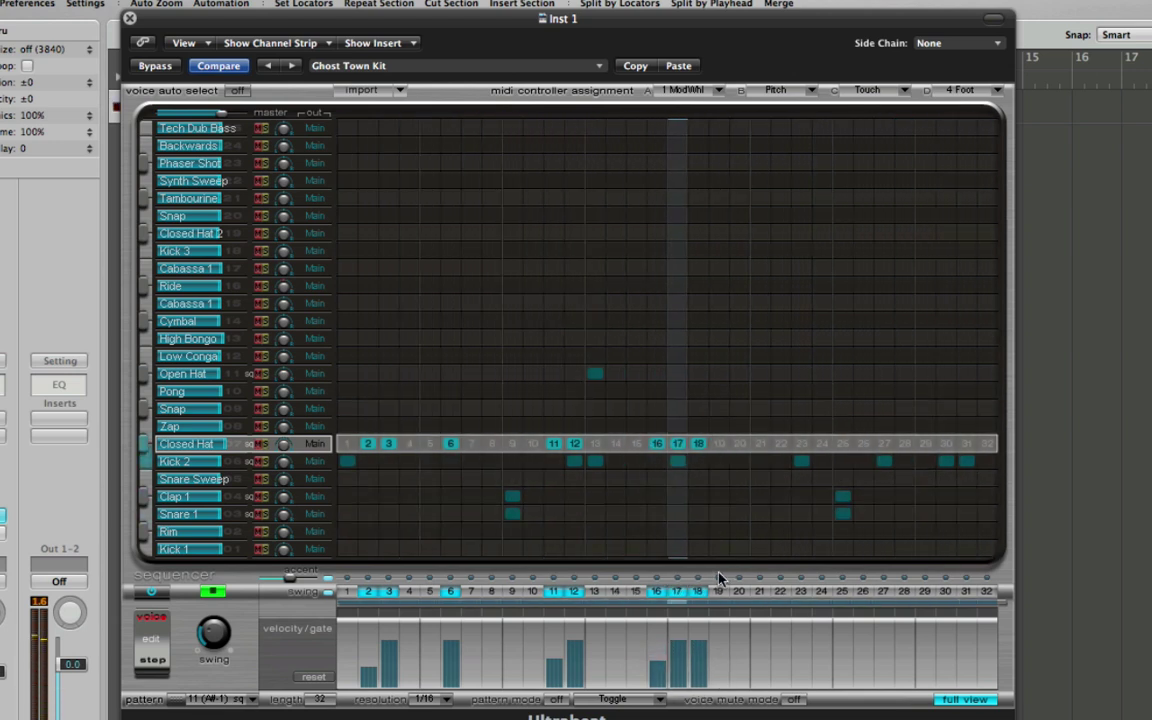
- Add Closed Hat hits on 20, 26, 27, 29 (26 softer) and Open Hat on 23, 31, then stop playback
{"action": "left_click", "coordinate": [740, 444]}
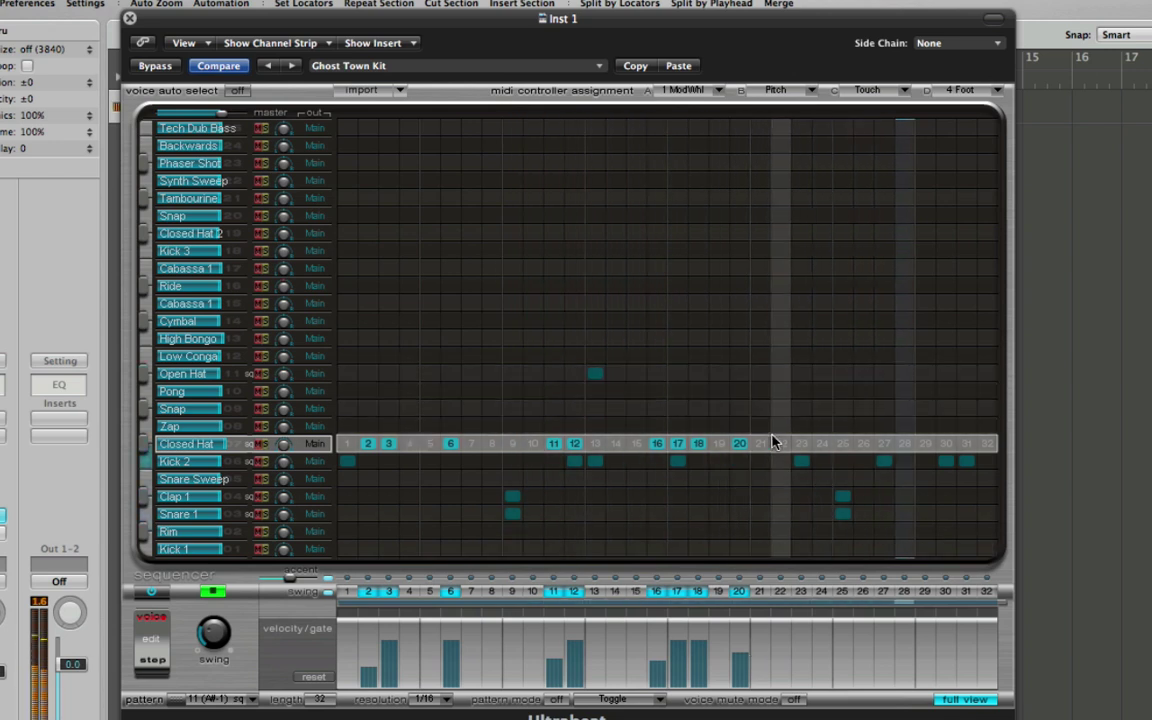
{"action": "left_click", "coordinate": [801, 373]}
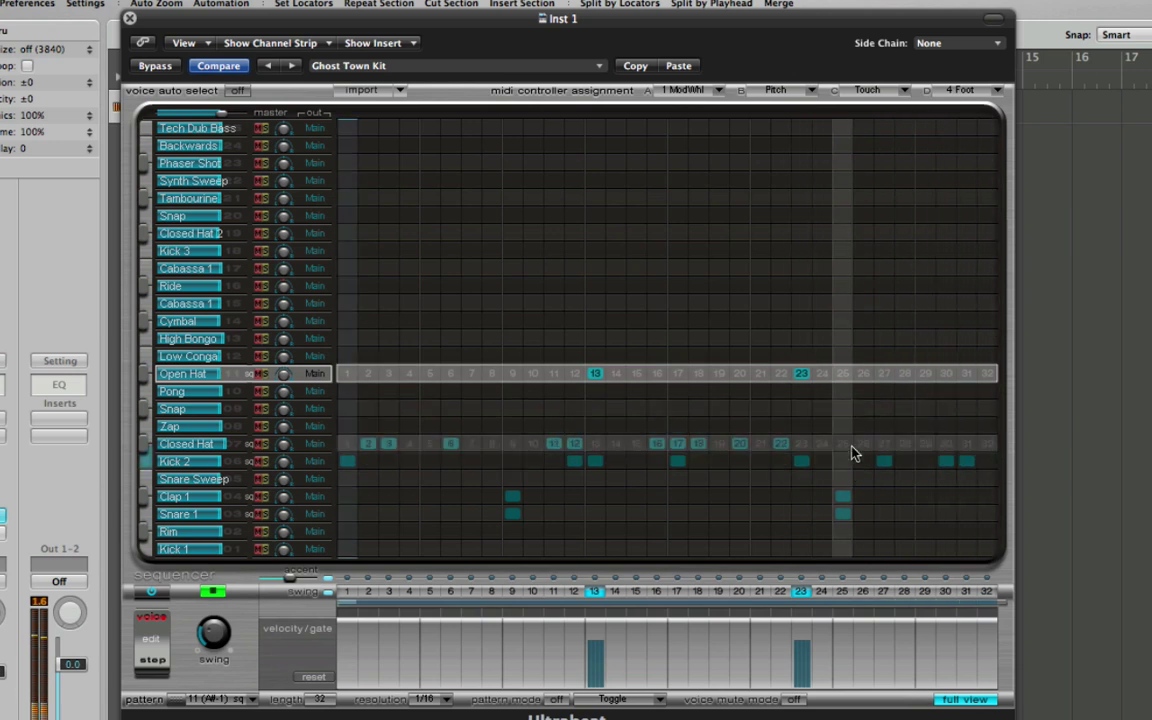
{"action": "left_click", "coordinate": [862, 446]}
{"action": "left_click", "coordinate": [884, 446]}
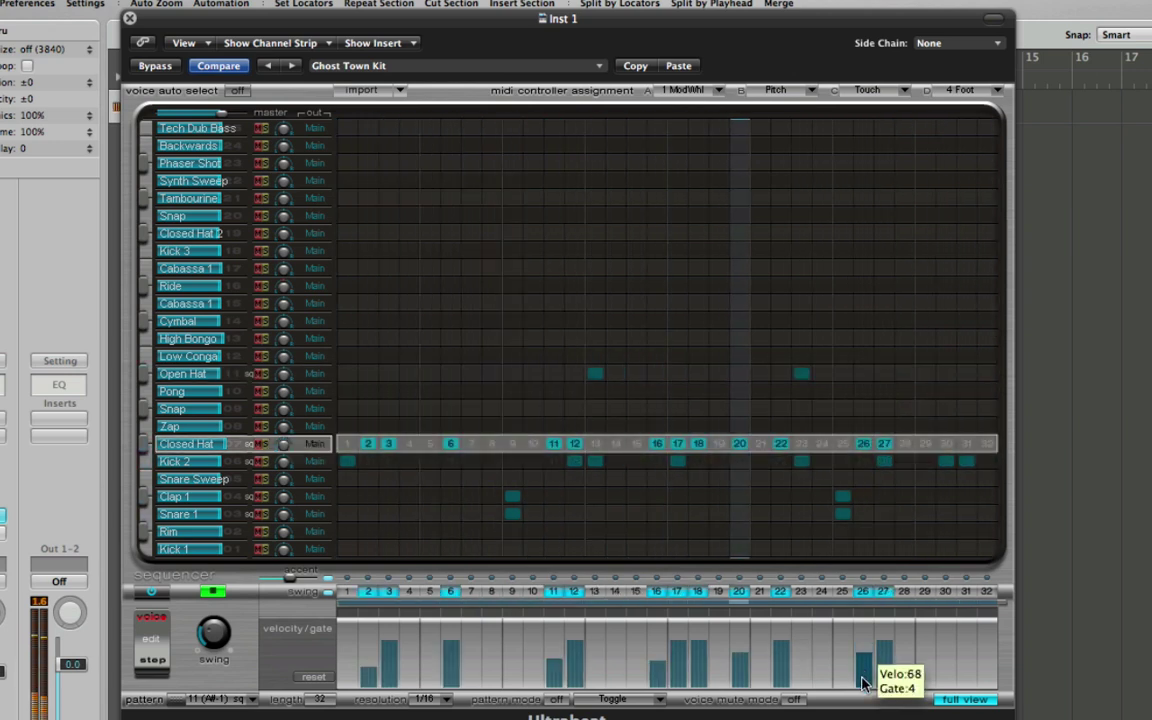
{"action": "left_click_drag", "start_coordinate": [862, 683], "coordinate": [862, 690]}
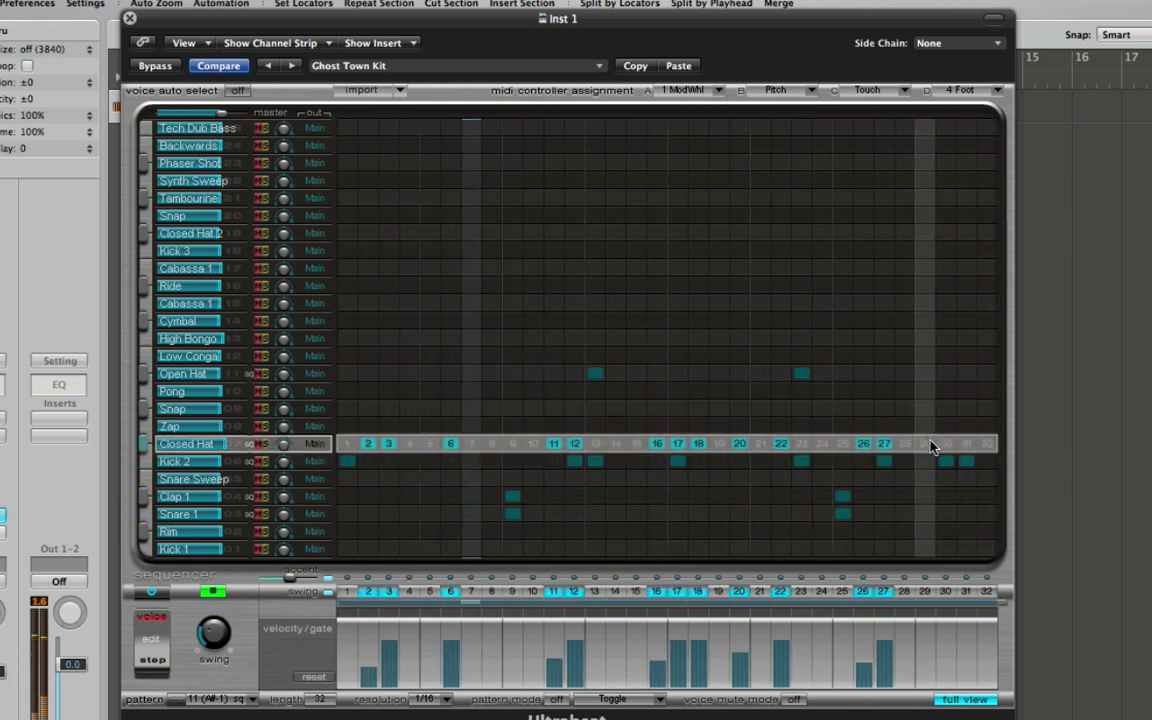
{"action": "left_click", "coordinate": [925, 444]}
{"action": "left_click", "coordinate": [966, 375]}
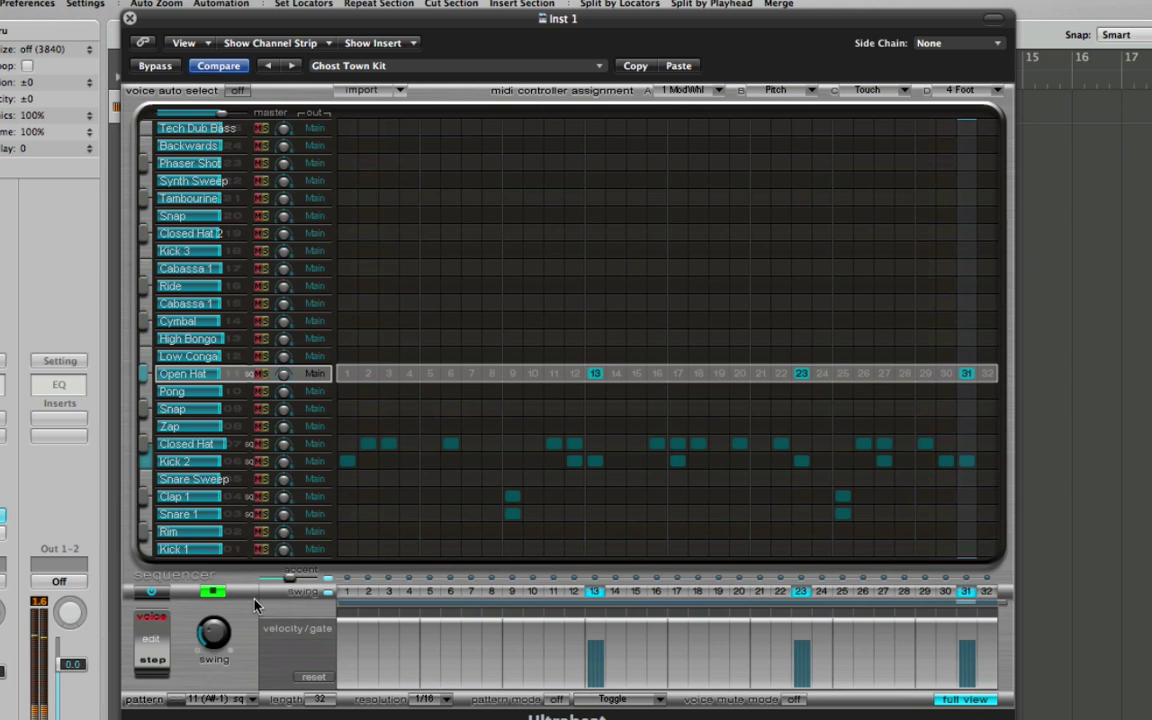
{"action": "left_click", "coordinate": [213, 592]}
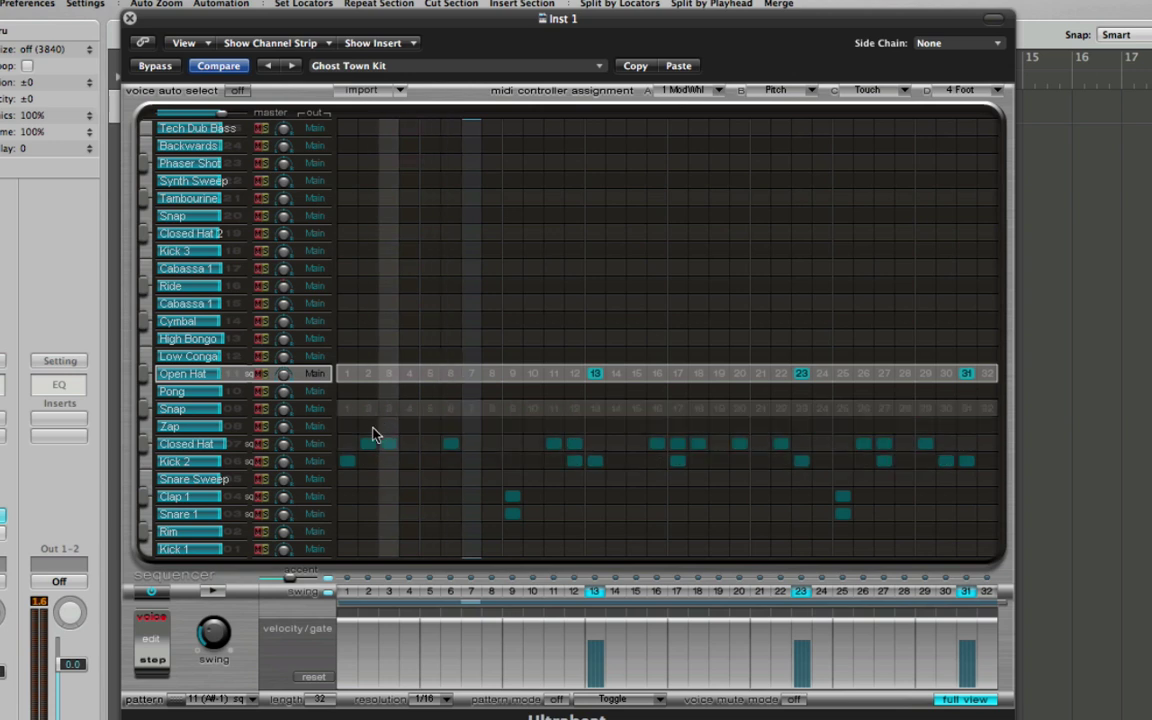
- Toggle the Closed Hat hit on step 6 and restart playback of pattern 11
{"action": "left_click", "coordinate": [447, 444]}
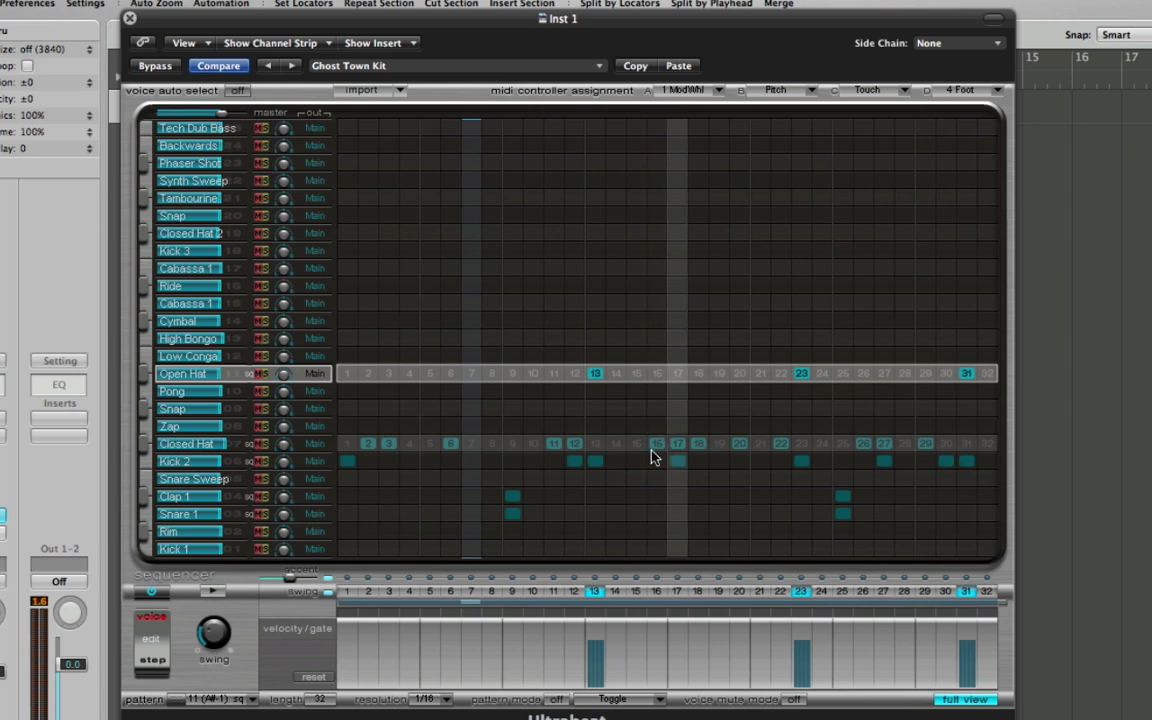
{"action": "left_click", "coordinate": [215, 594]}
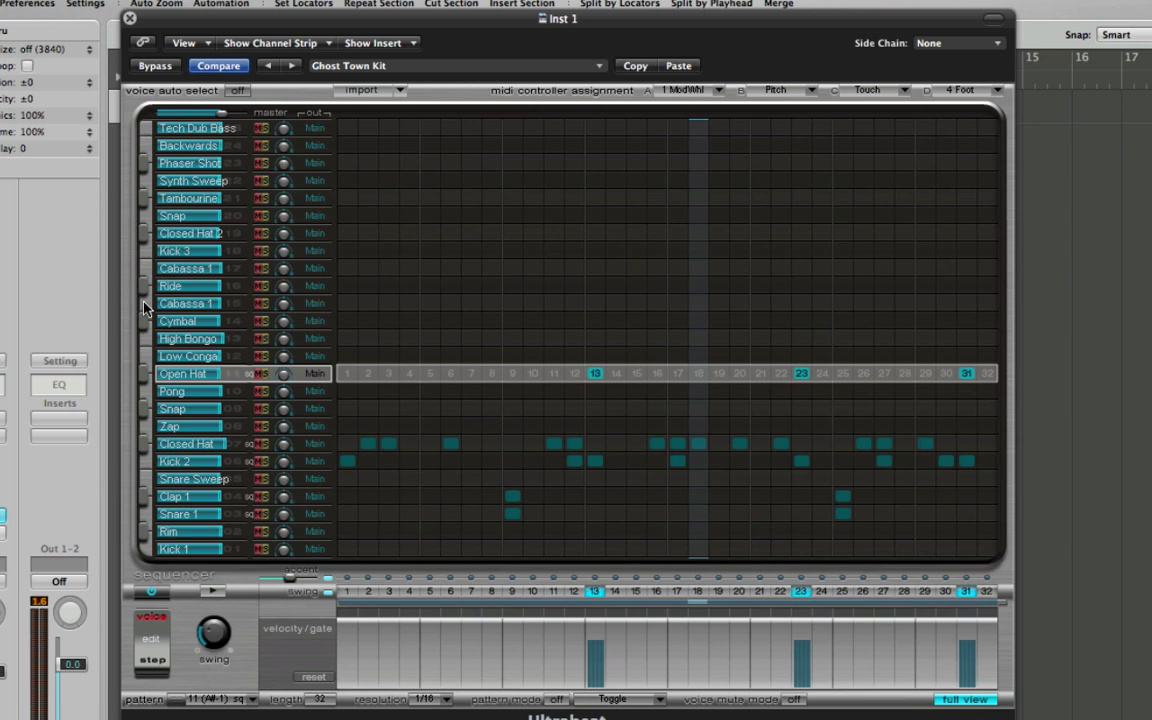
{"action": "left_click", "coordinate": [212, 591]}
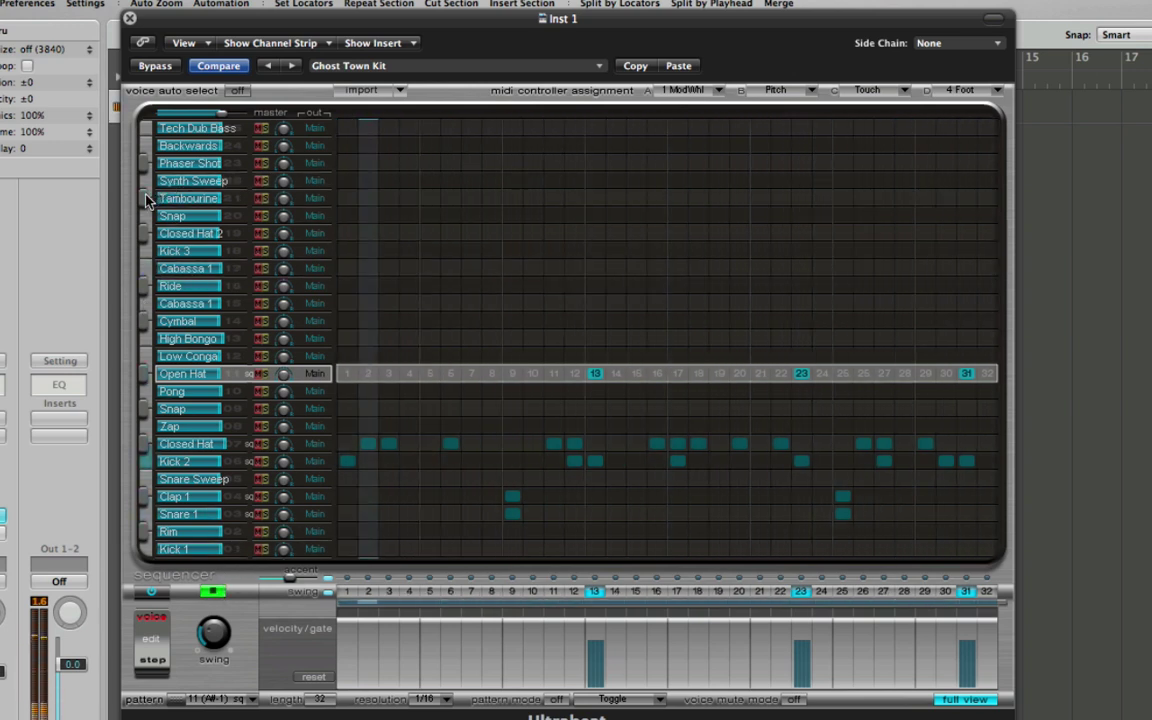
- Fill Tambourine with every upbeat; add Cabassa 1 hits on steps 6, 9, 10, softening step 9 to 52
{"action": "right_click", "coordinate": [392, 203]}
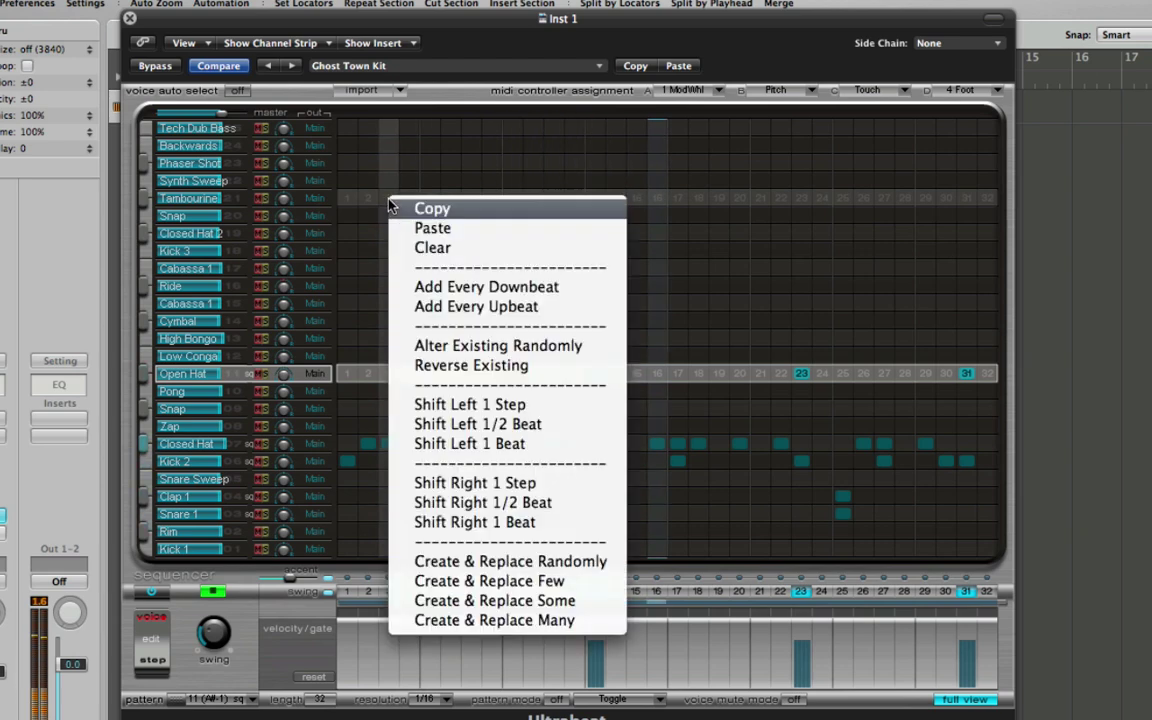
{"action": "left_click", "coordinate": [445, 306]}
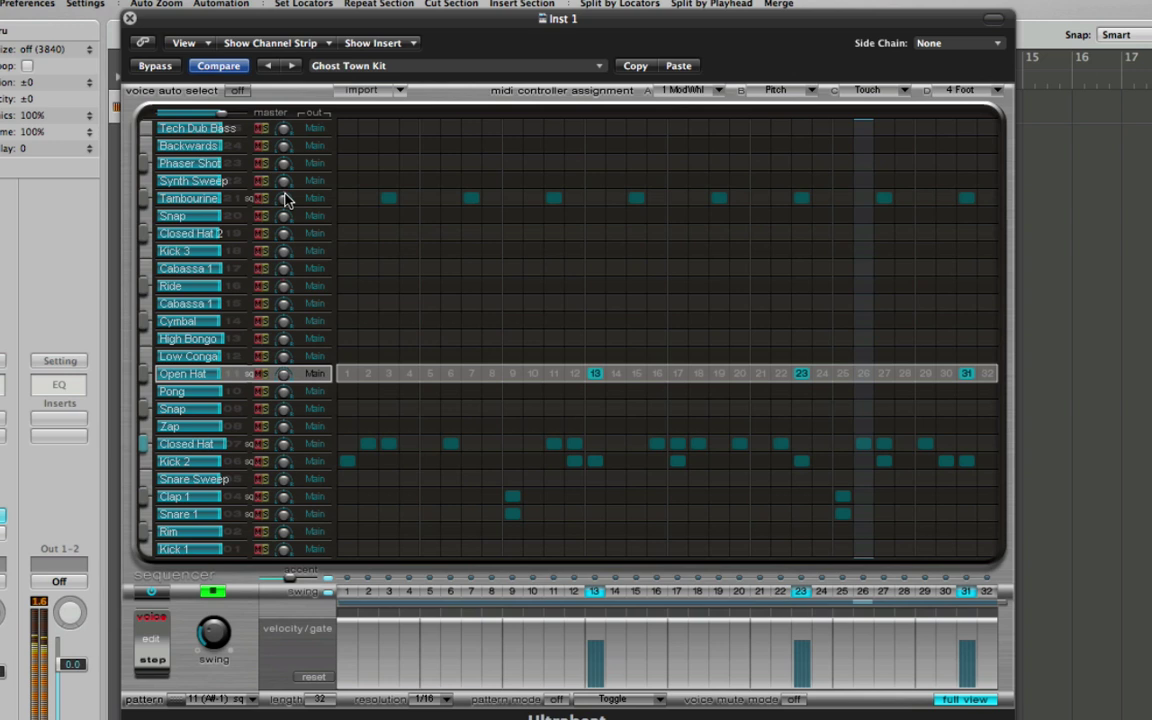
{"action": "left_click", "coordinate": [450, 268]}
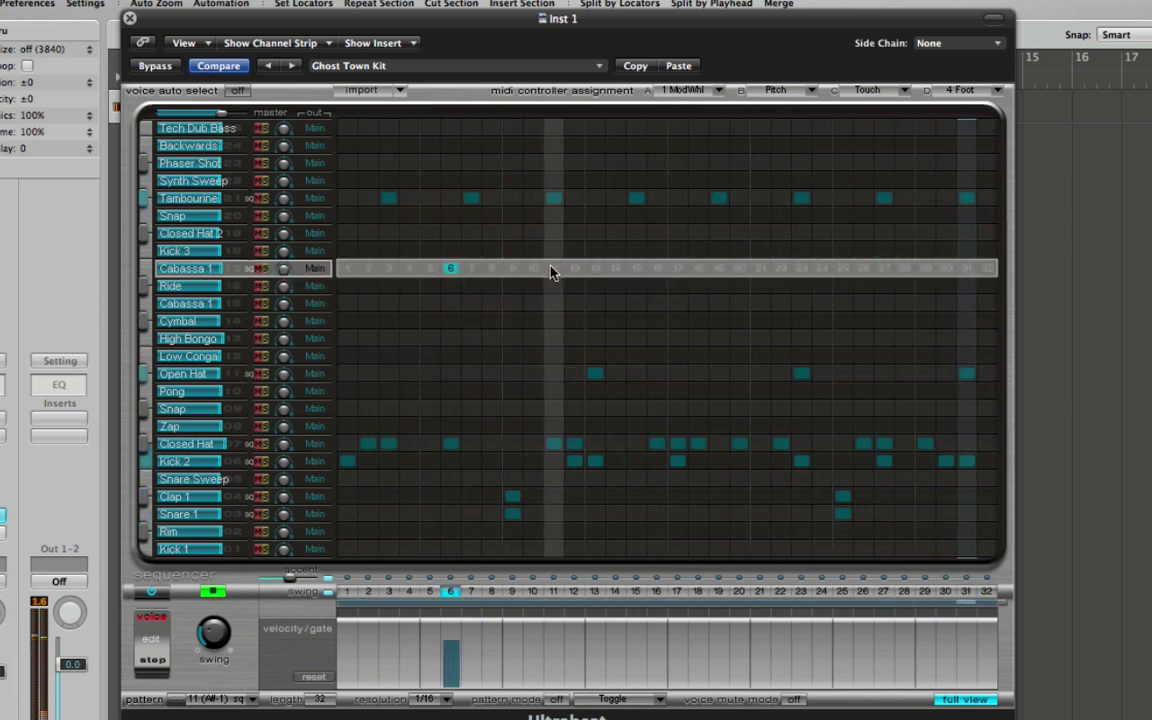
{"action": "left_click", "coordinate": [514, 270]}
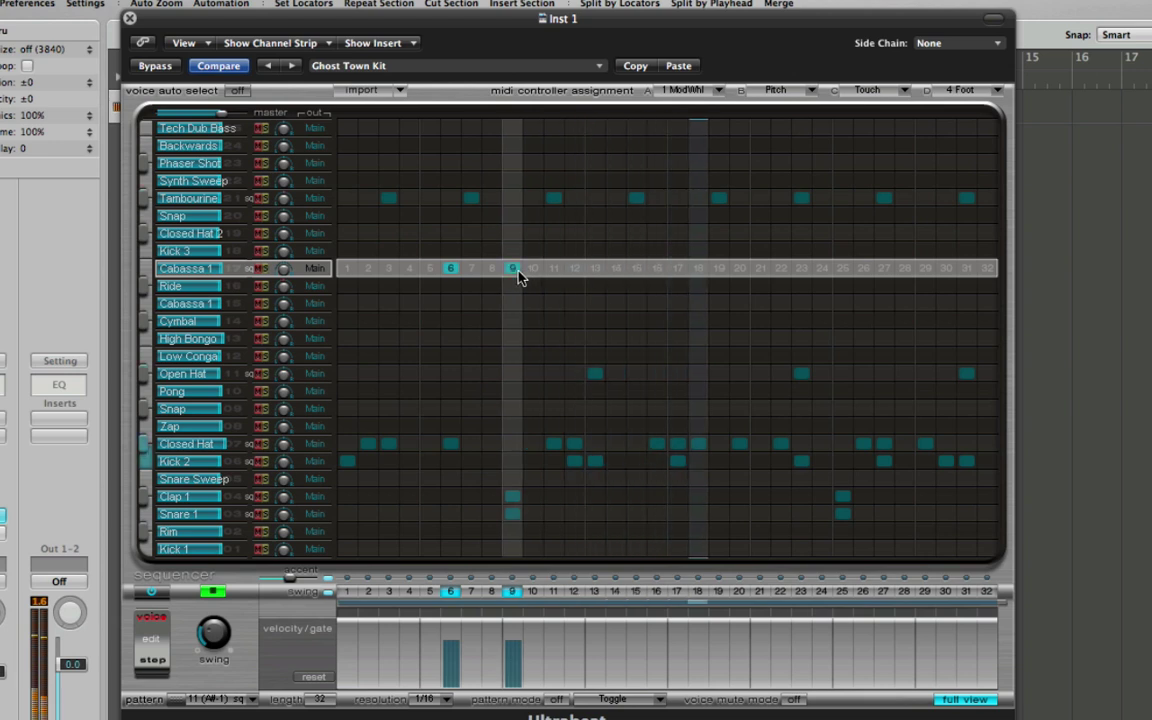
{"action": "left_click", "coordinate": [532, 268]}
{"action": "left_click_drag", "start_coordinate": [510, 655], "coordinate": [519, 673]}
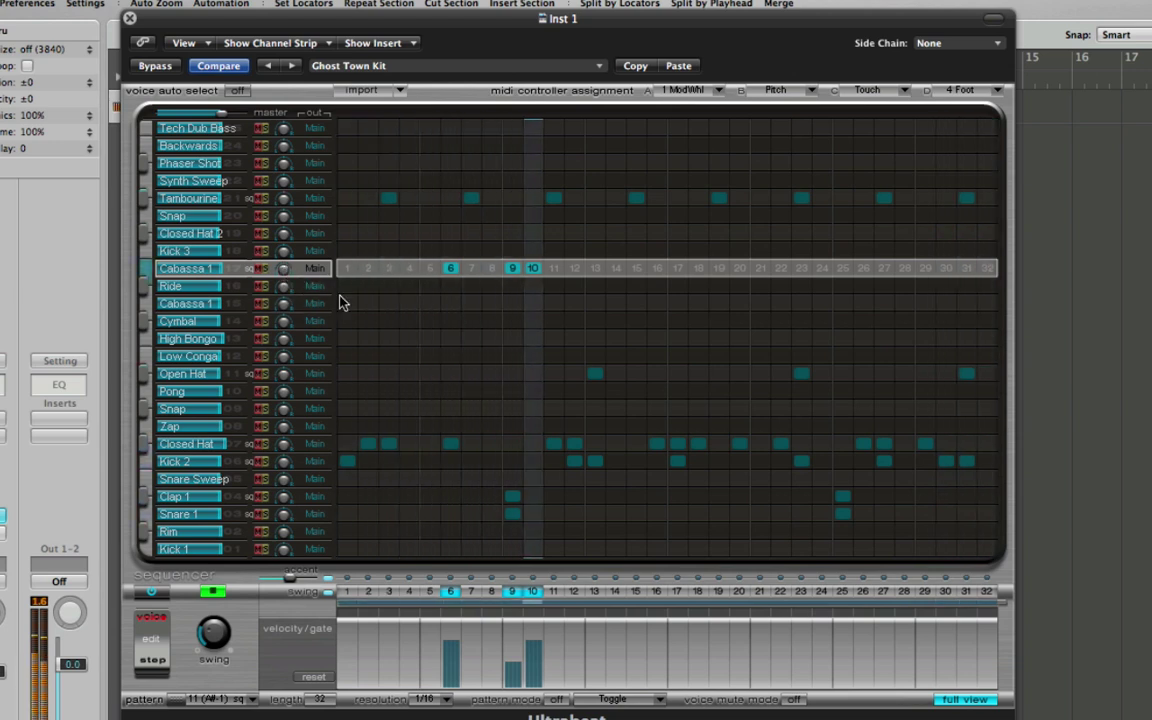
{"action": "left_click_drag", "start_coordinate": [512, 670], "coordinate": [510, 678]}
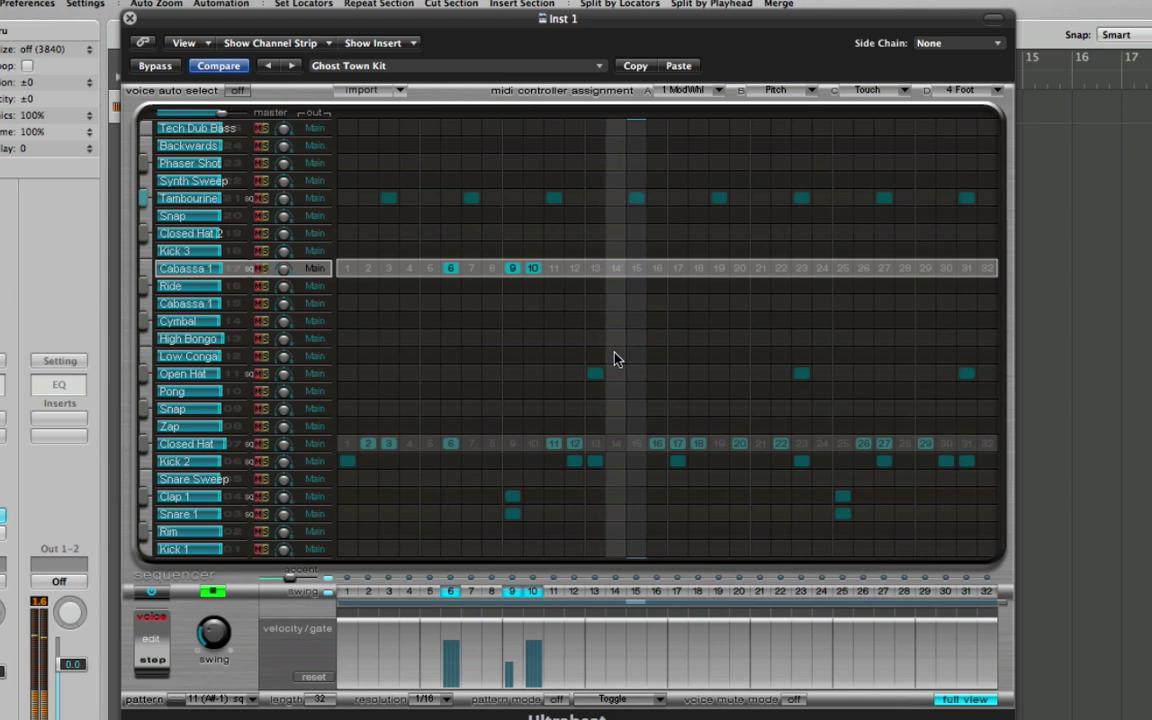
- Move the step 9 cabasa to the lower row and add softer lower cabasa hits on 15 and 18
{"action": "left_click", "coordinate": [512, 268]}
{"action": "left_click", "coordinate": [512, 303]}
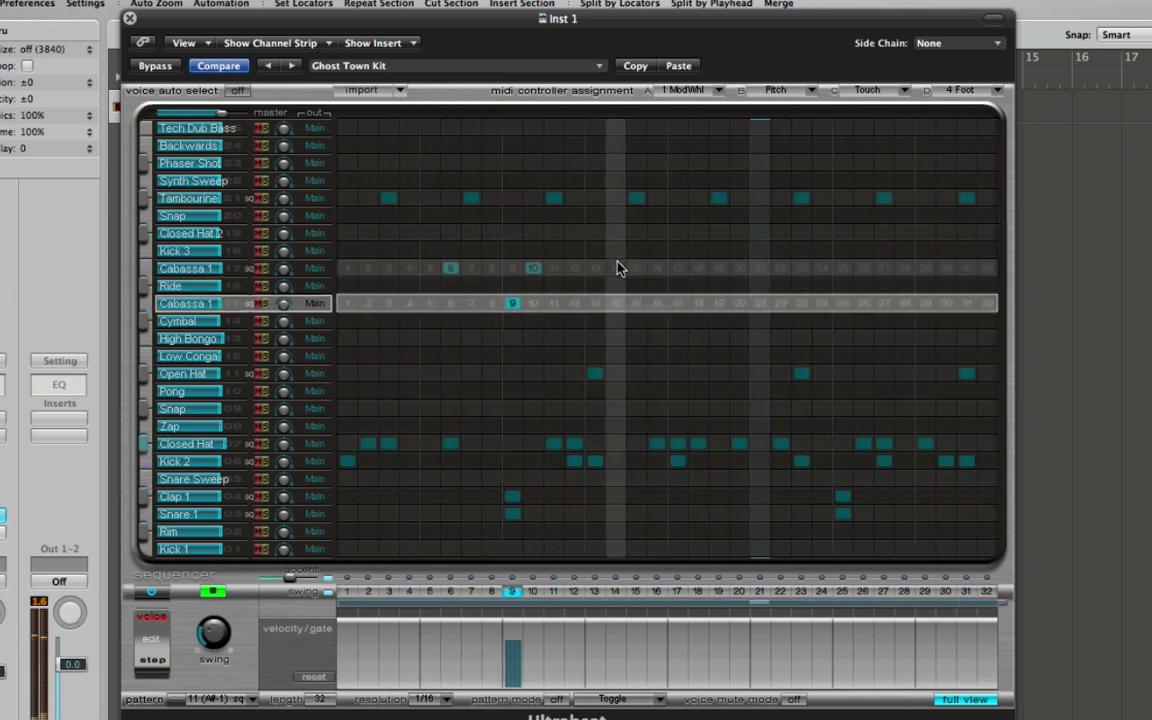
{"action": "left_click", "coordinate": [615, 268]}
{"action": "left_click_drag", "start_coordinate": [617, 658], "coordinate": [618, 672]}
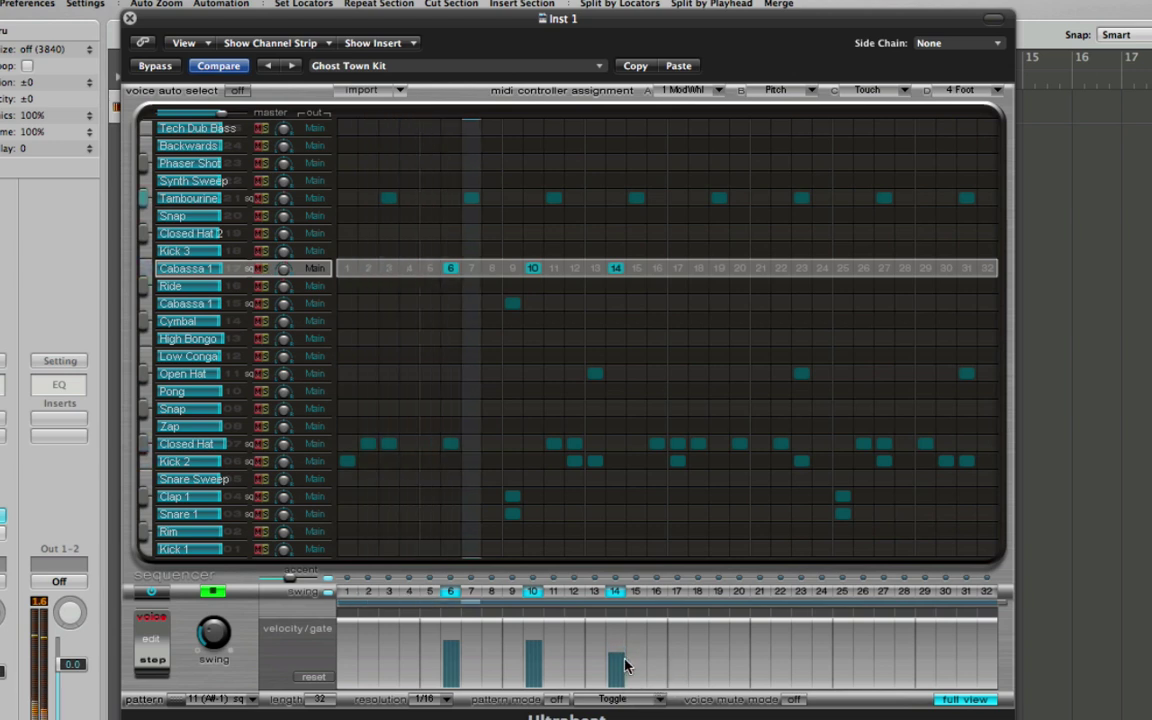
{"action": "left_click", "coordinate": [615, 268]}
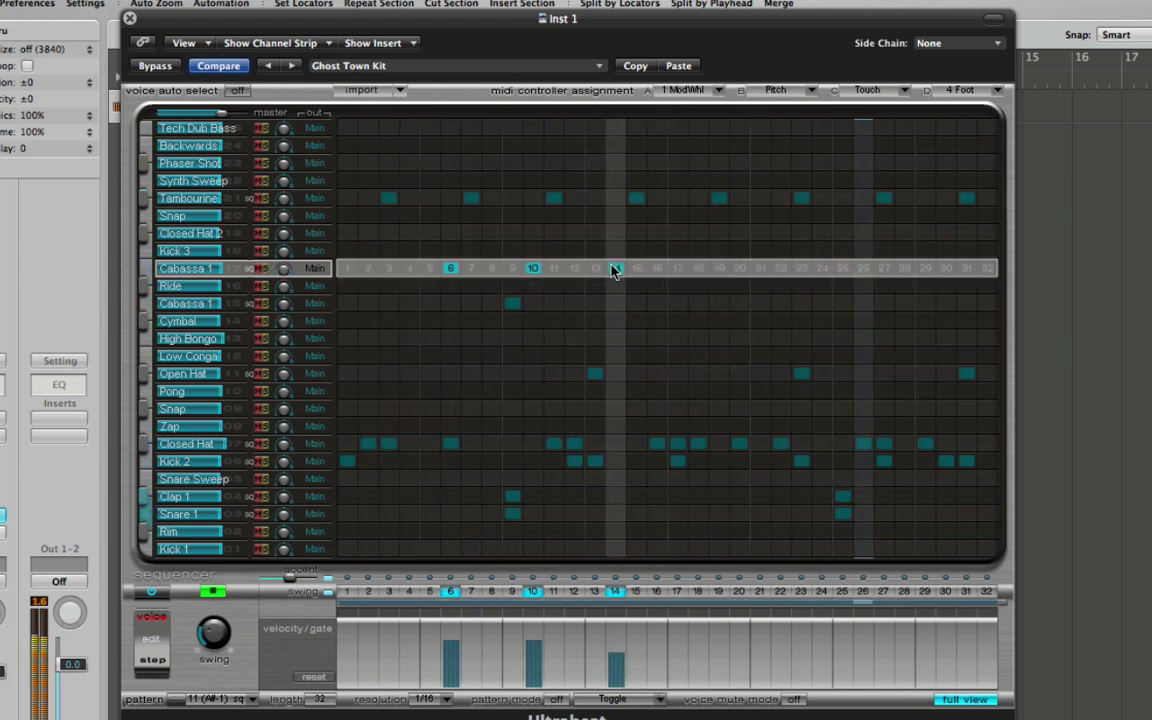
{"action": "left_click", "coordinate": [637, 304]}
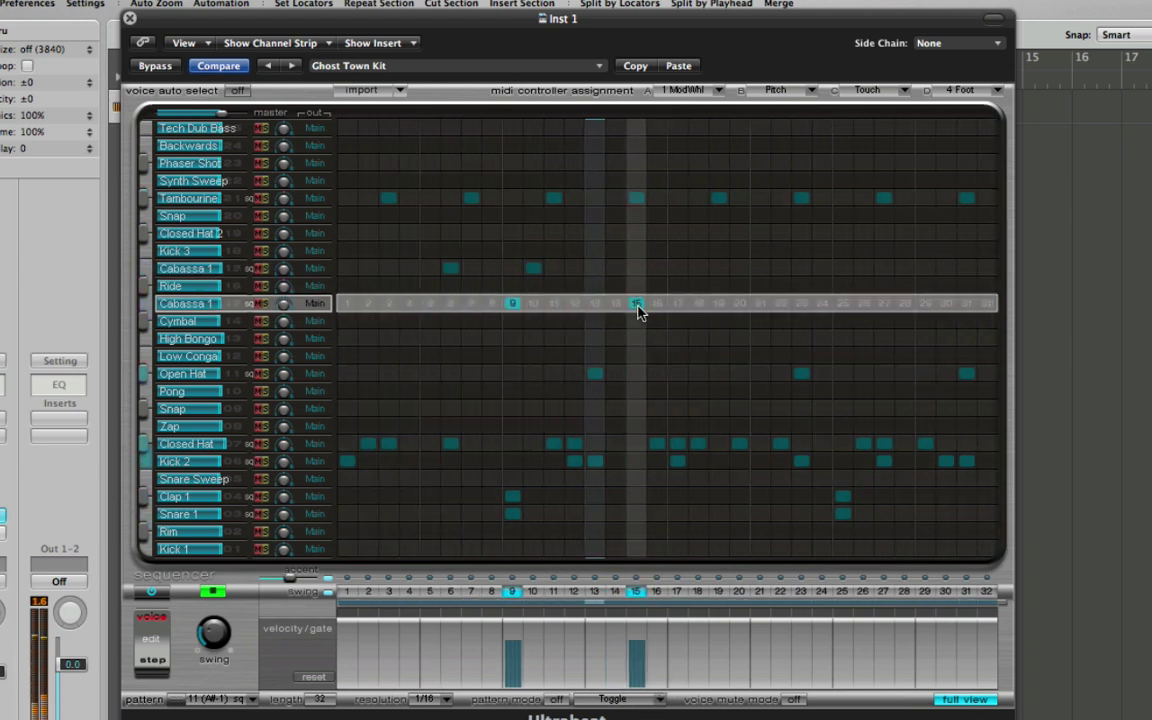
{"action": "left_click", "coordinate": [698, 305]}
{"action": "mouse_move", "coordinate": [694, 674]}
{"action": "left_mouse_down"}
{"action": "mouse_move", "coordinate": [694, 663]}
{"action": "mouse_move", "coordinate": [706, 668]}
{"action": "left_mouse_up"}
- Add lower cabasa hits on 24 and 26, a soft upper hit on 25, and upper step 30
{"action": "left_click", "coordinate": [822, 303]}
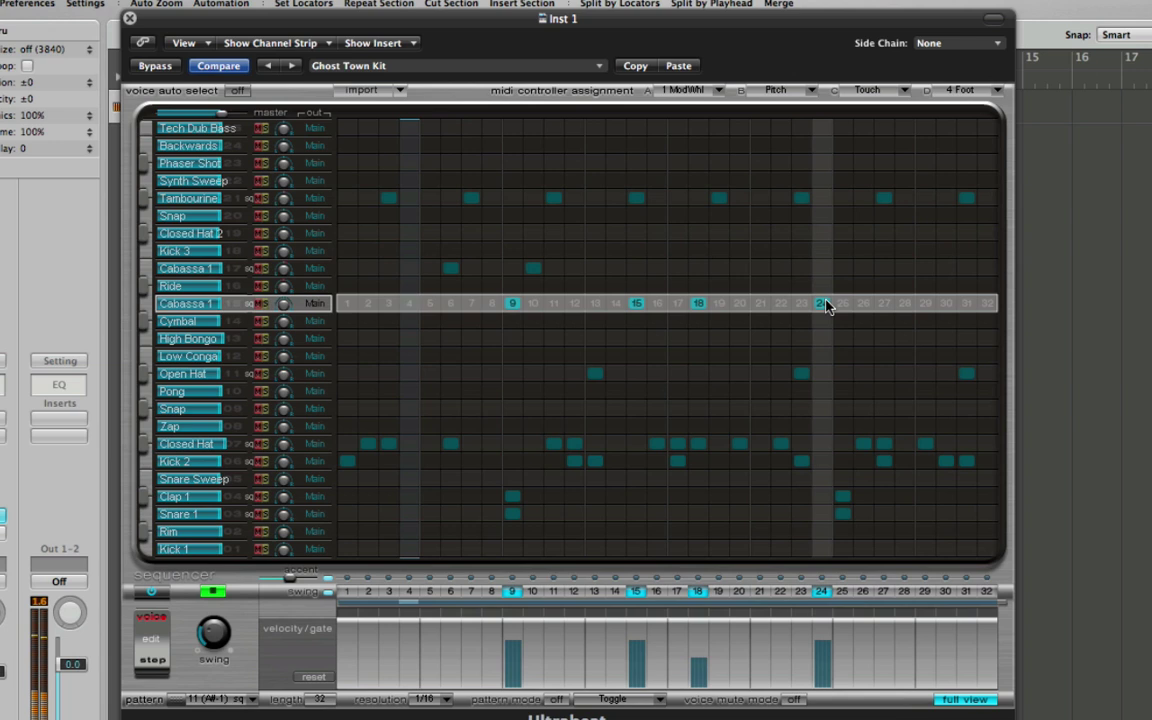
{"action": "left_click", "coordinate": [843, 303]}
{"action": "left_click", "coordinate": [863, 303]}
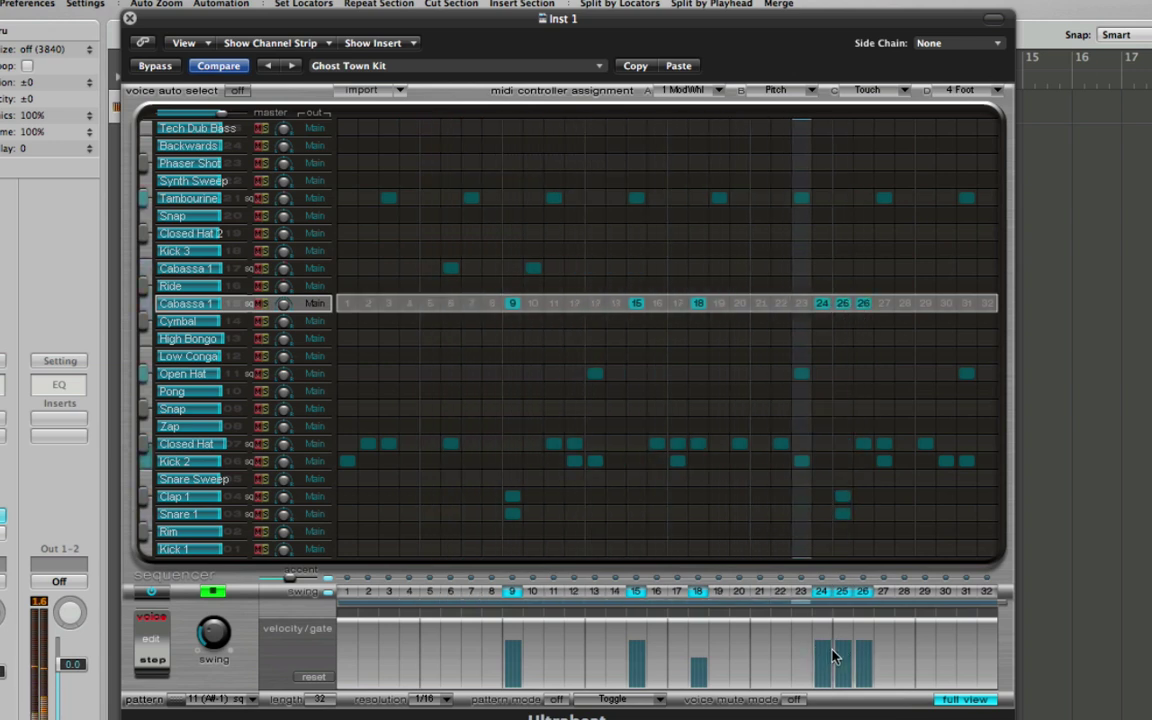
{"action": "left_click_drag", "start_coordinate": [840, 657], "coordinate": [825, 672]}
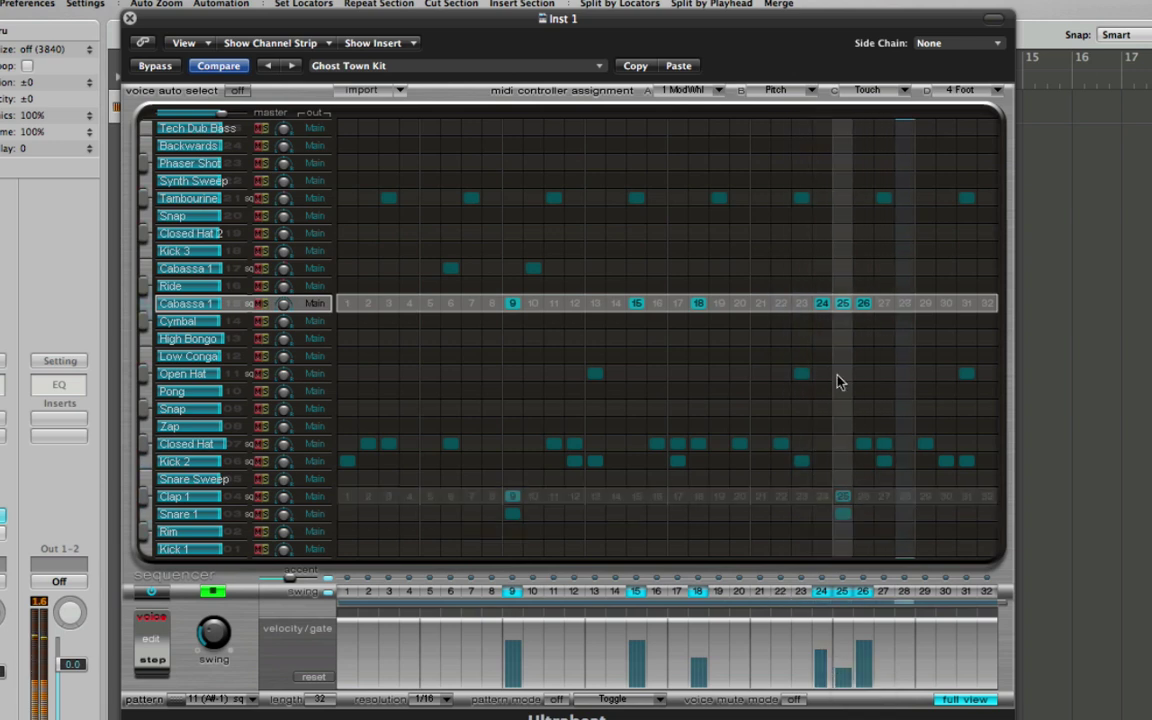
{"action": "left_click", "coordinate": [846, 303]}
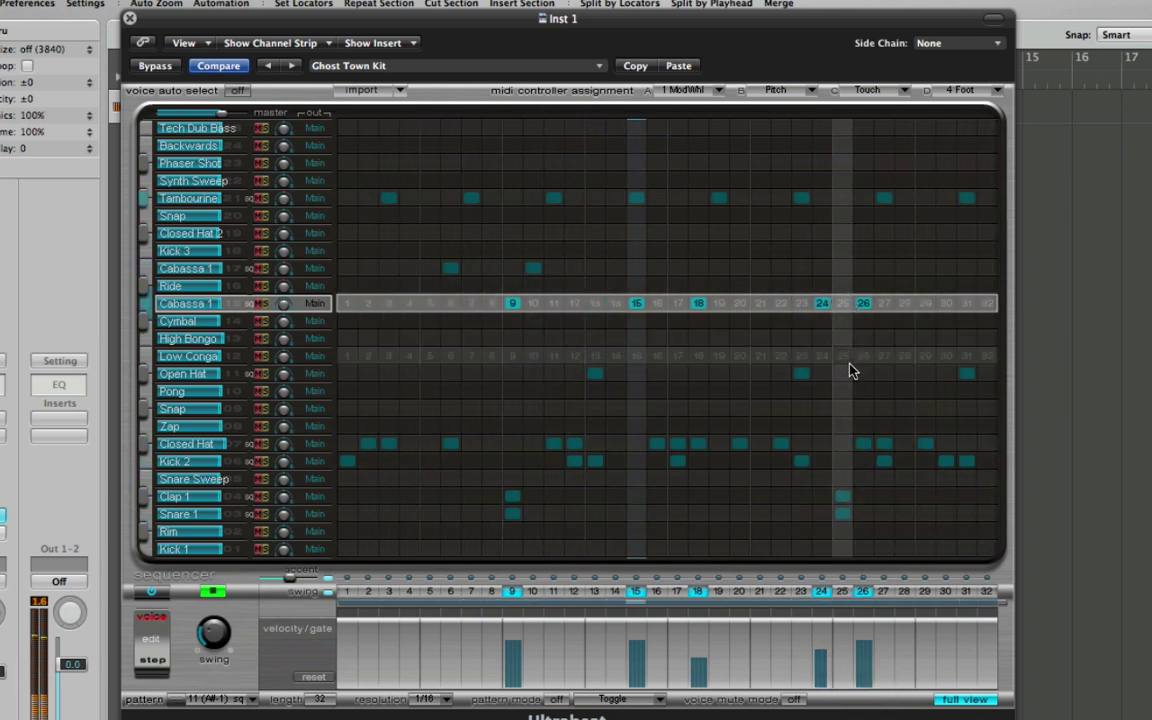
{"action": "left_click", "coordinate": [843, 268]}
{"action": "left_click_drag", "start_coordinate": [843, 656], "coordinate": [836, 669]}
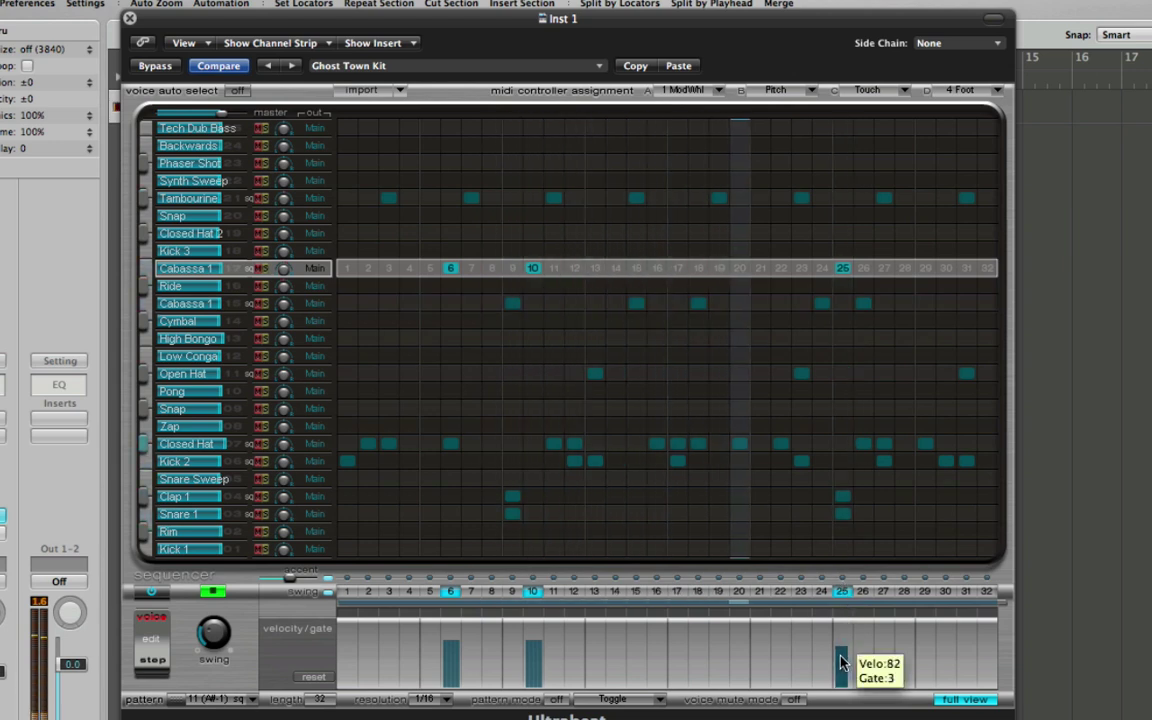
{"action": "left_click", "coordinate": [945, 268]}
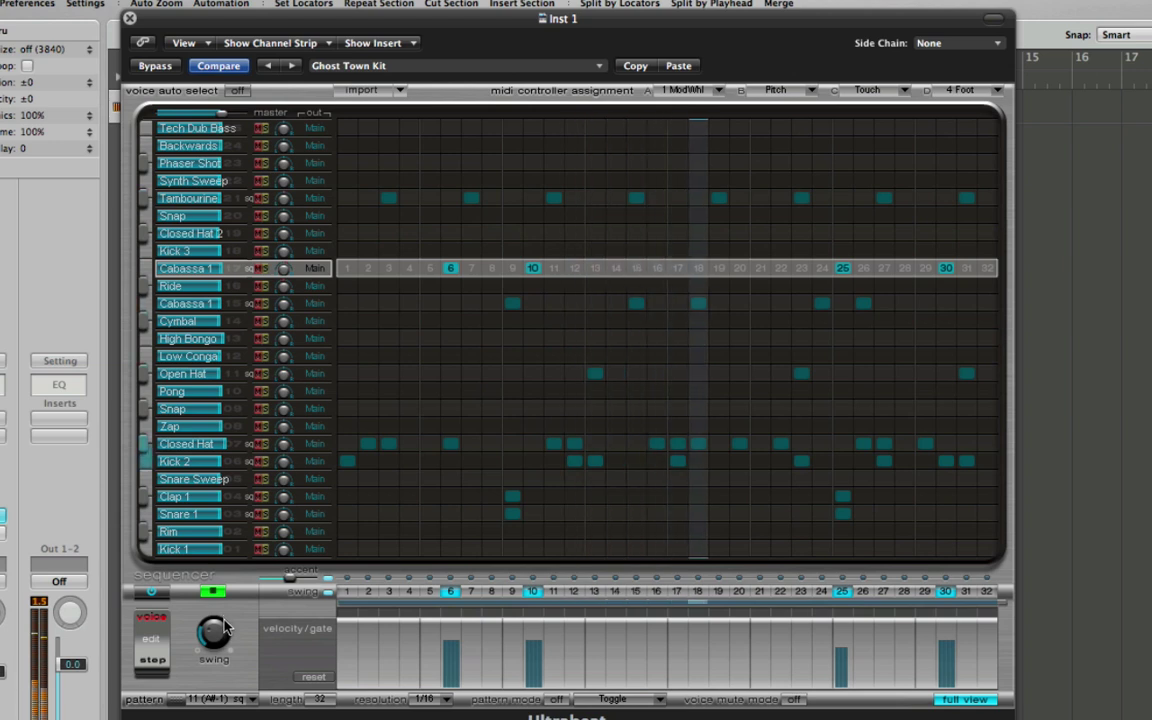
- Set the pattern swing to about 56% and stop playback
{"action": "left_click_drag", "start_coordinate": [215, 632], "coordinate": [220, 602]}
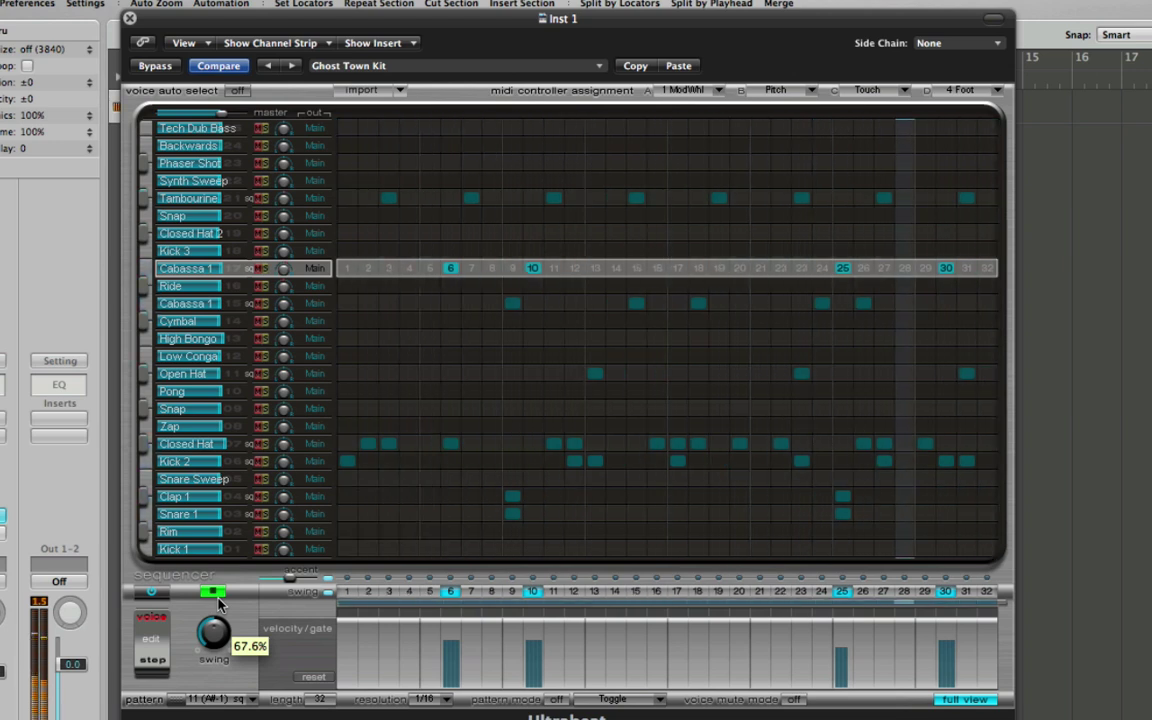
{"action": "left_click_drag", "start_coordinate": [217, 606], "coordinate": [218, 575]}
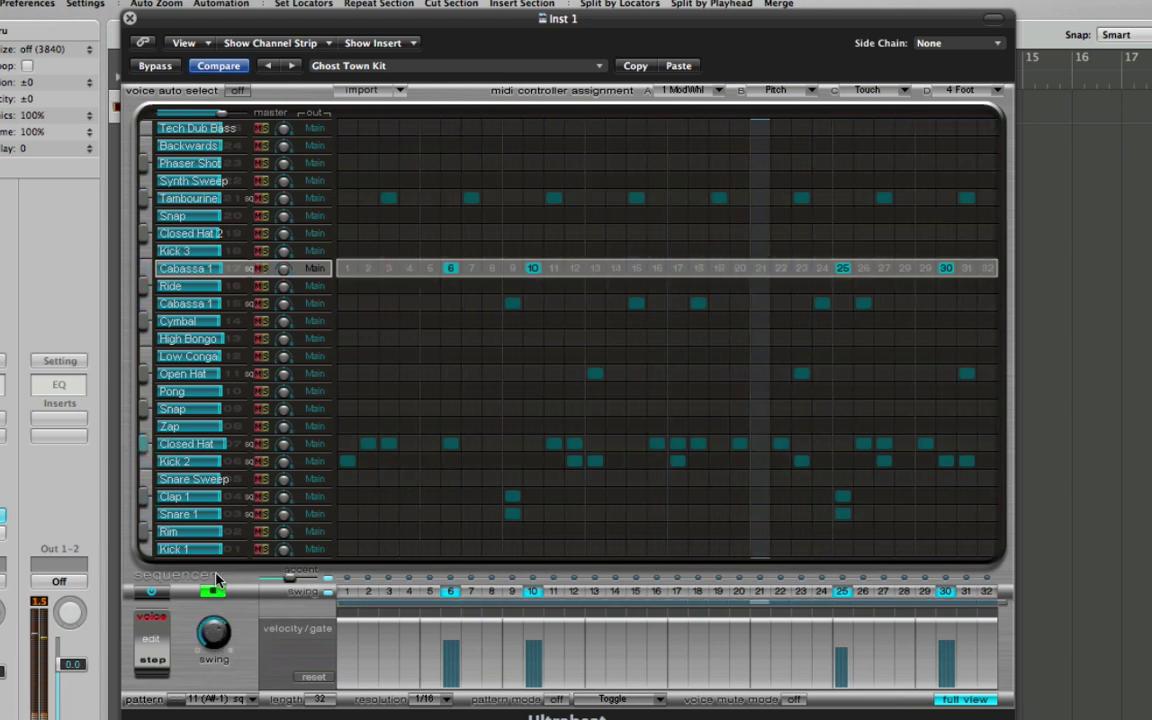
{"action": "left_click", "coordinate": [212, 591]}
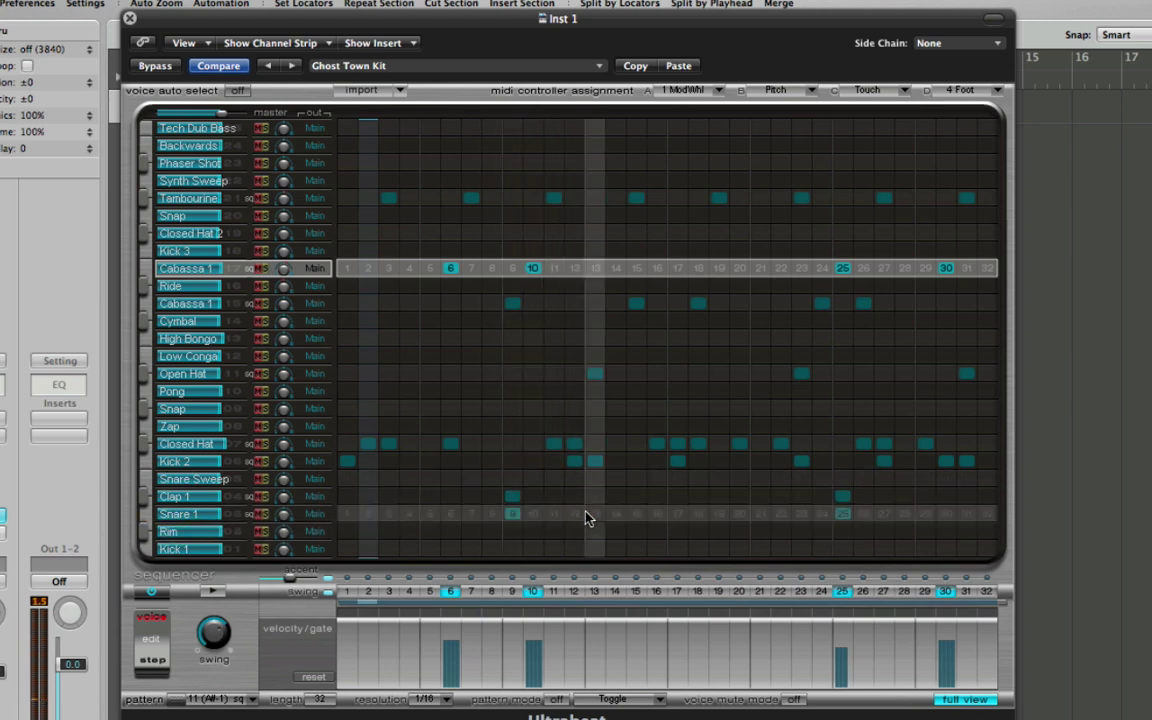
- Start playback, add a quieter clap on step 12 and a rim hit on step 18
{"action": "left_click", "coordinate": [211, 592]}
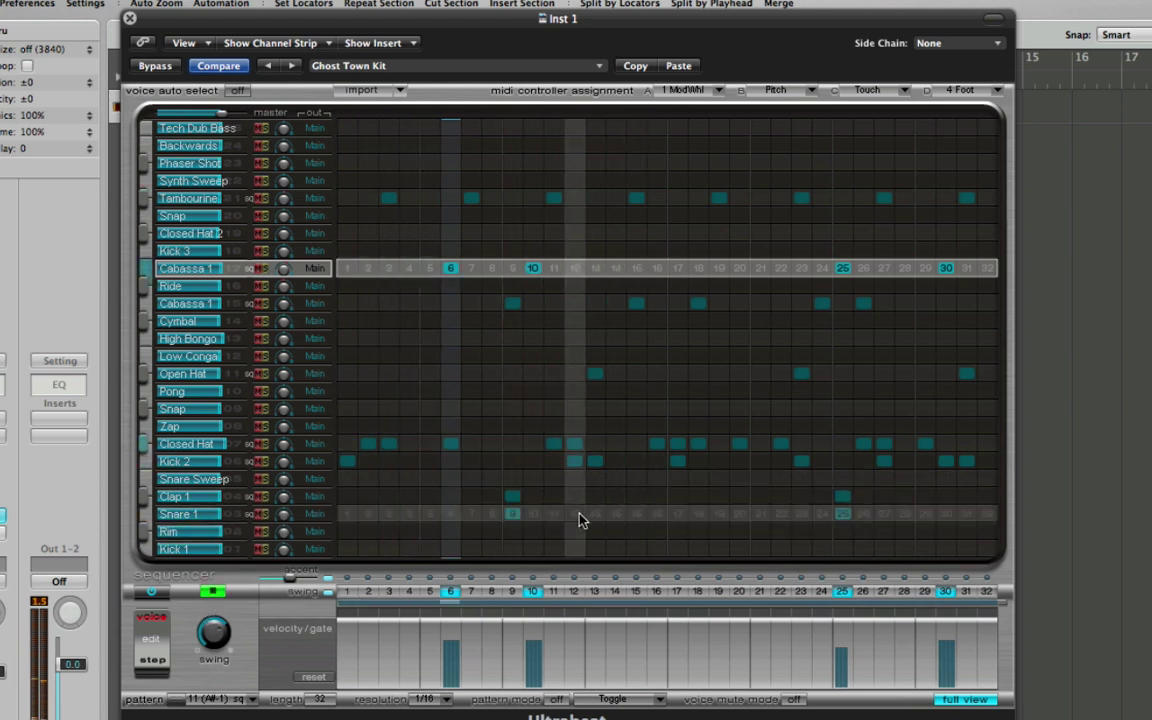
{"action": "left_click", "coordinate": [574, 496]}
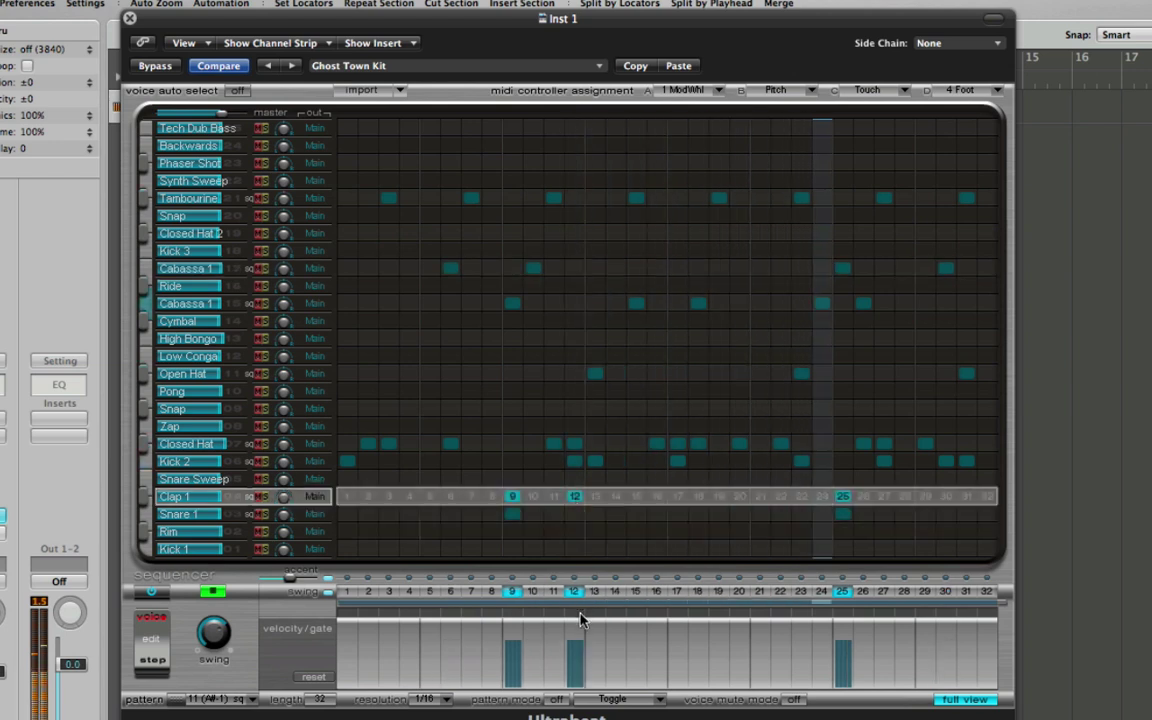
{"action": "left_click_drag", "start_coordinate": [576, 645], "coordinate": [573, 678]}
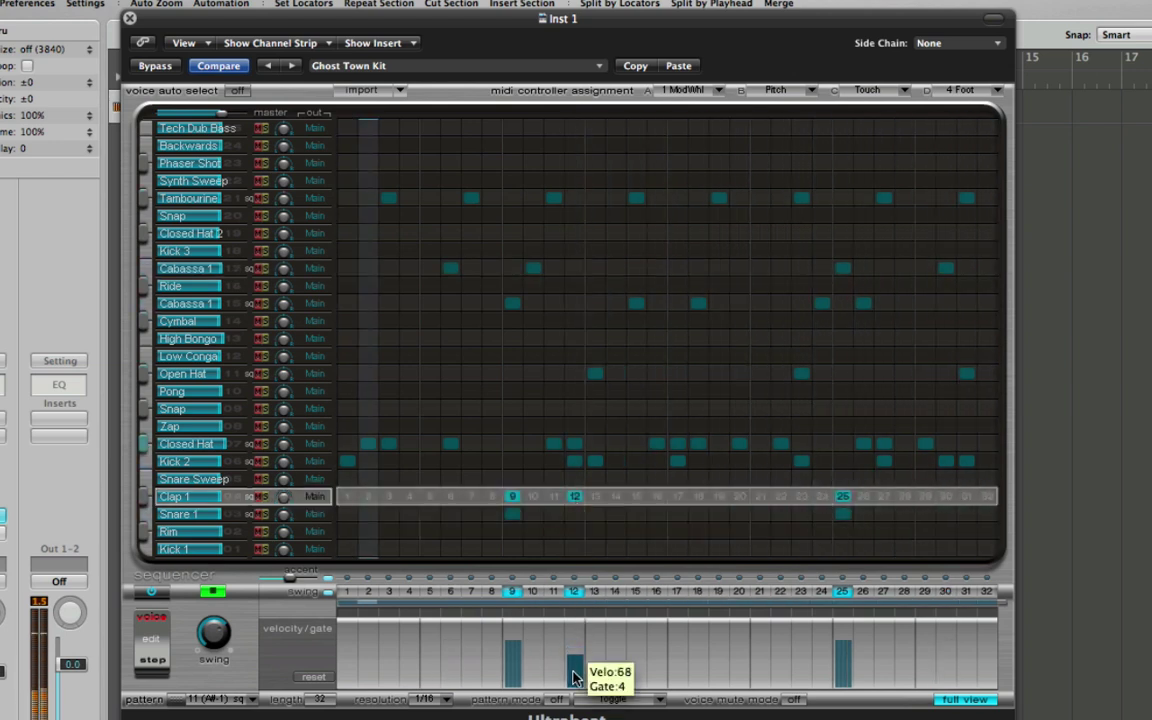
{"action": "left_click", "coordinate": [682, 550]}
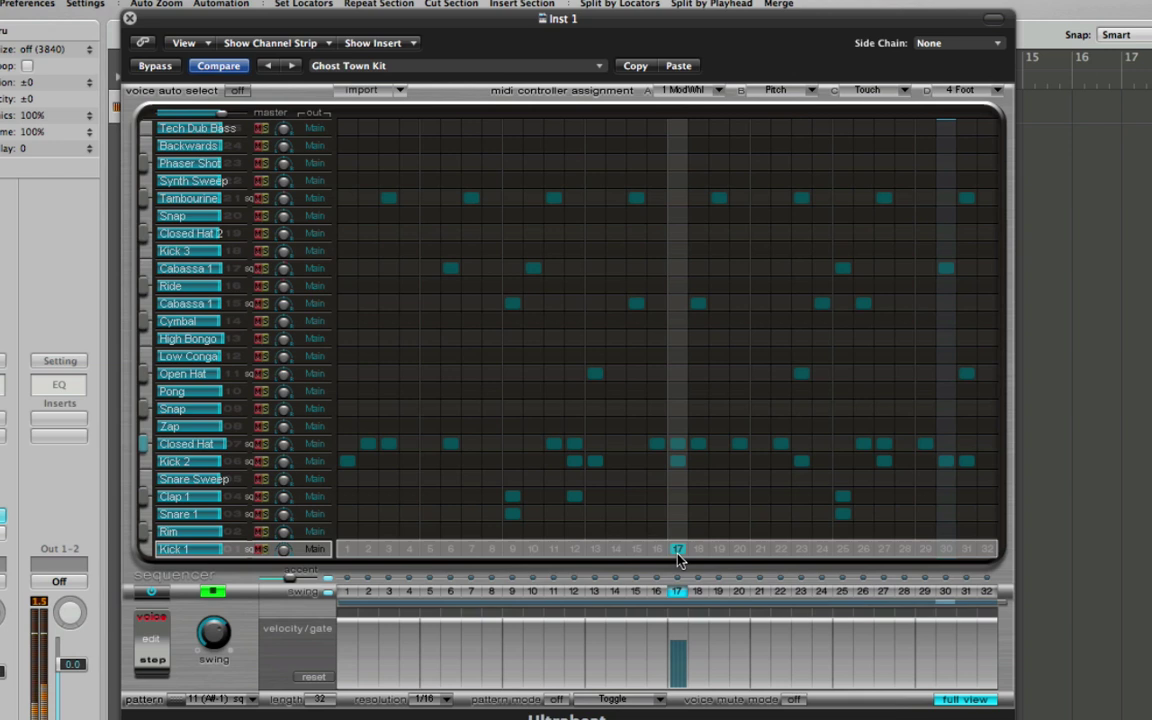
{"action": "left_click", "coordinate": [698, 532]}
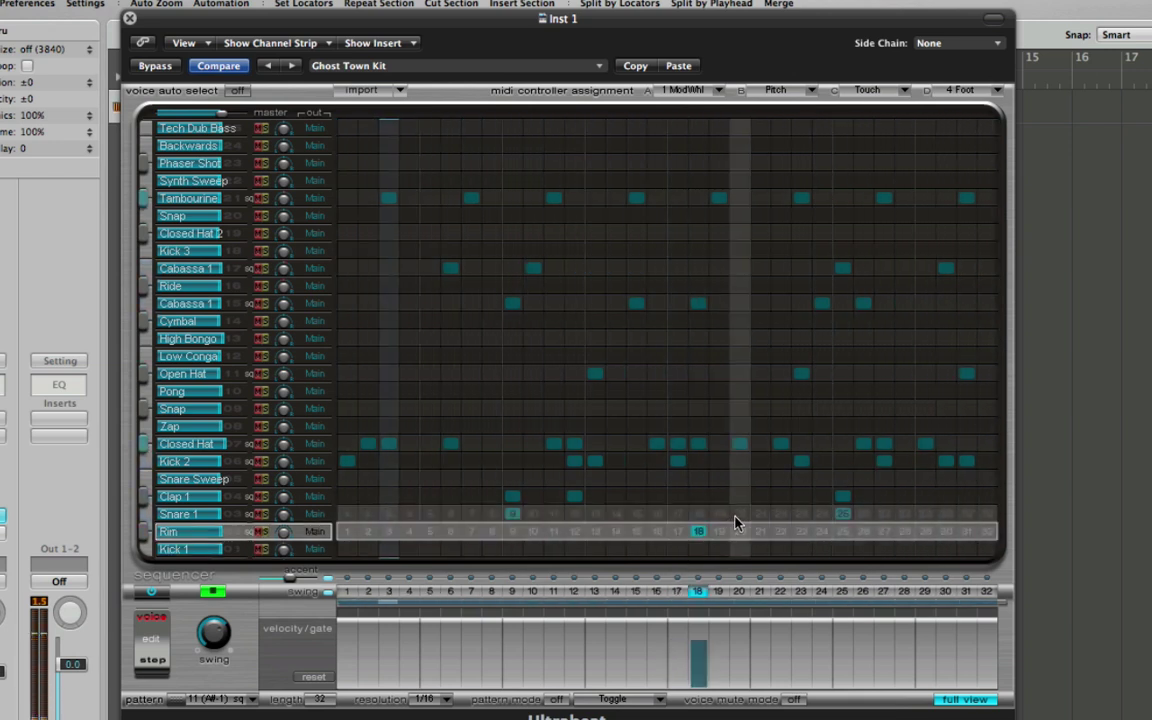
- Discard a trial snare on step 20, add a clap on step 22 and a soft rim on step 21
{"action": "left_click", "coordinate": [739, 514]}
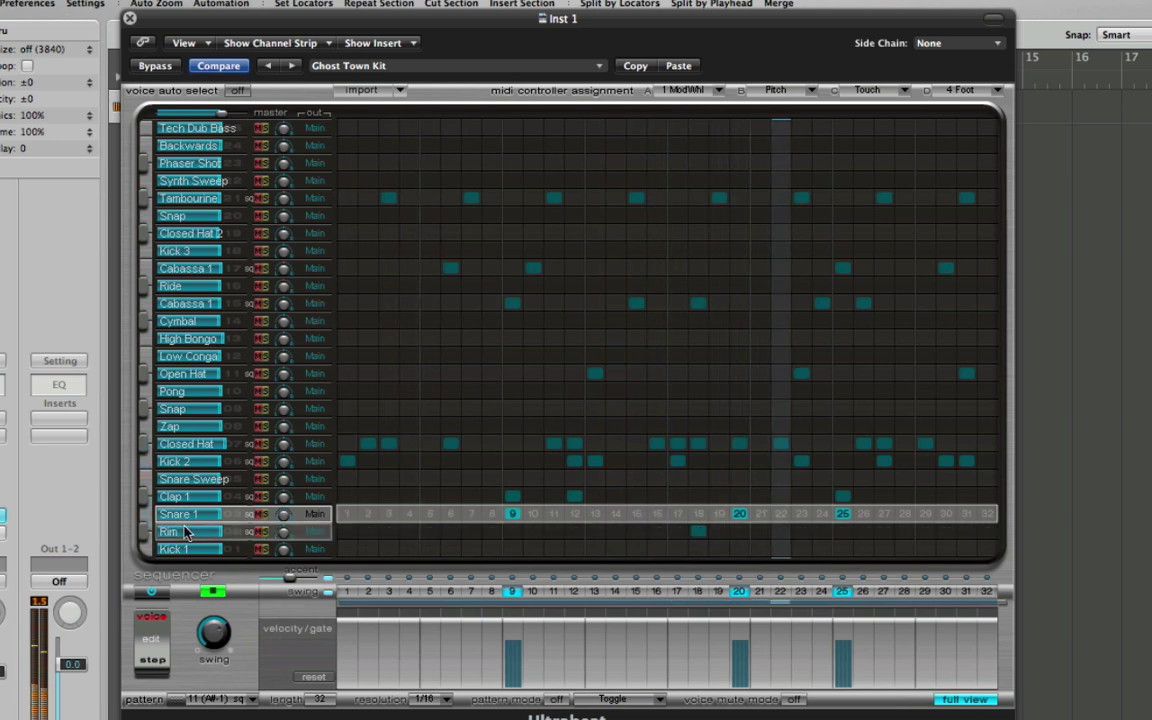
{"action": "left_click", "coordinate": [740, 514]}
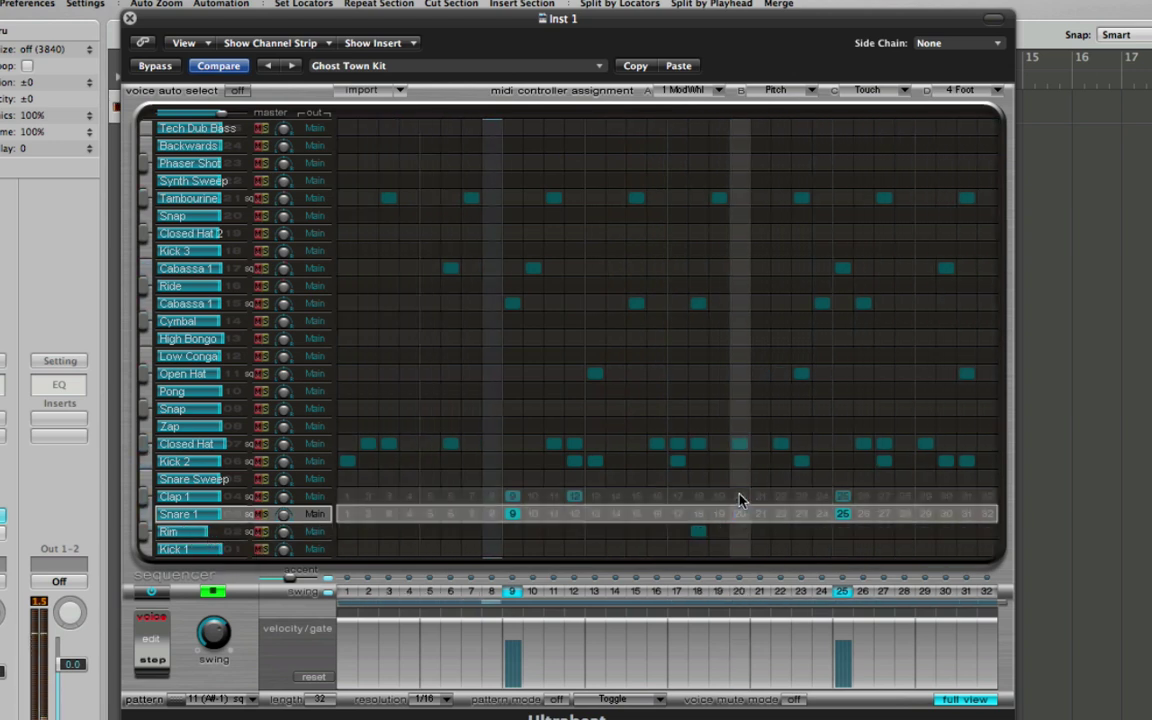
{"action": "left_click", "coordinate": [740, 497]}
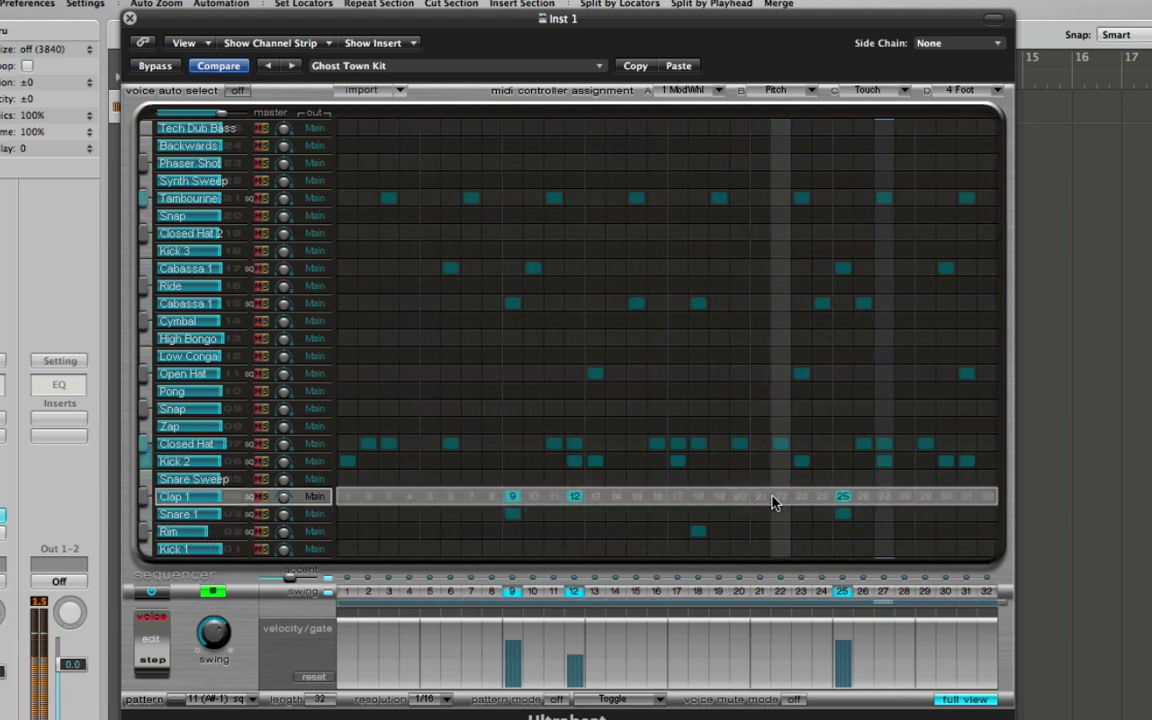
{"action": "left_click", "coordinate": [772, 497]}
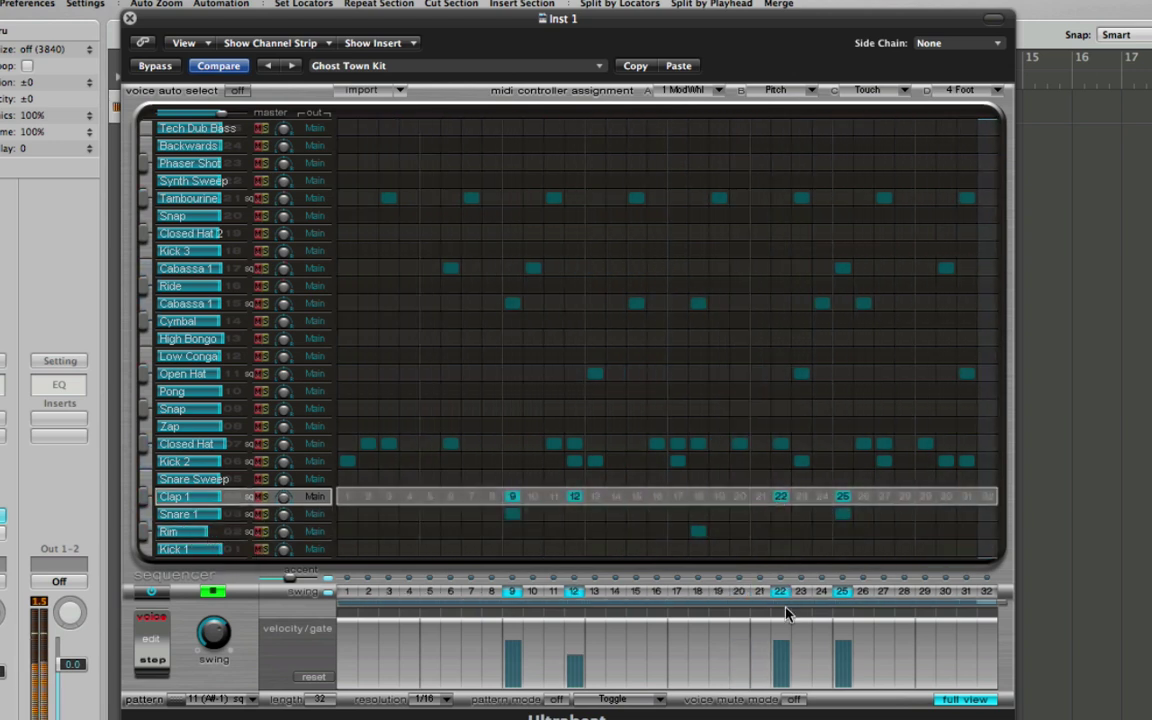
{"action": "left_click", "coordinate": [759, 532]}
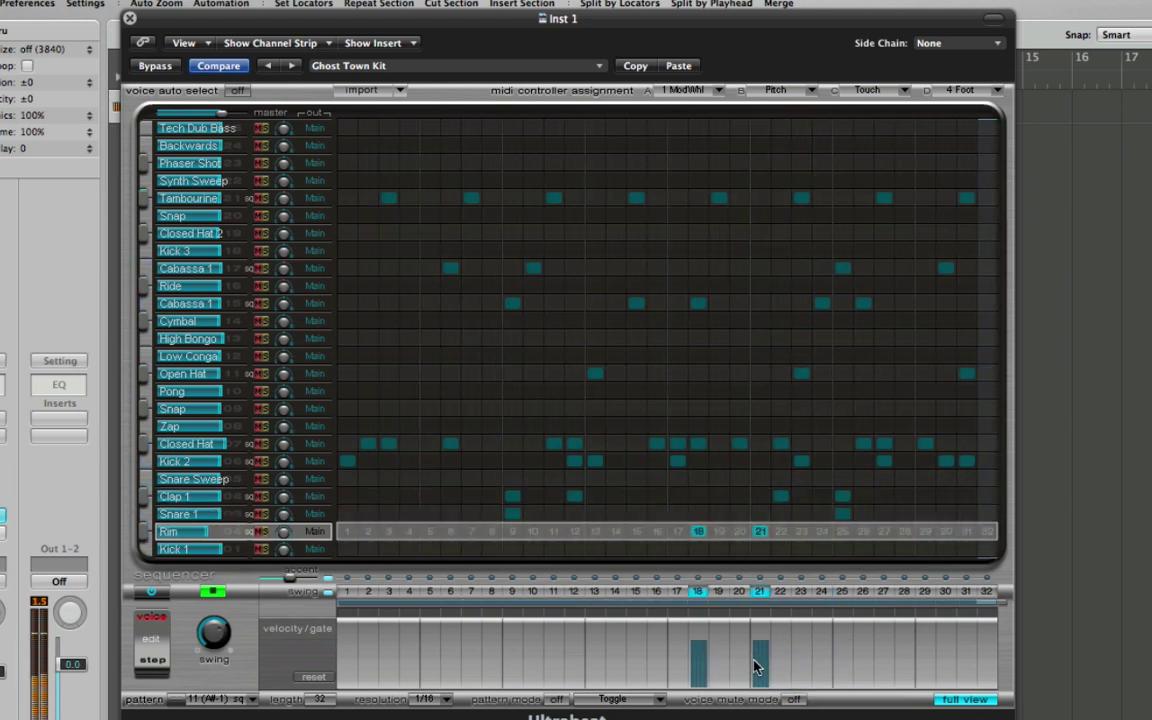
{"action": "left_click_drag", "start_coordinate": [757, 668], "coordinate": [758, 668]}
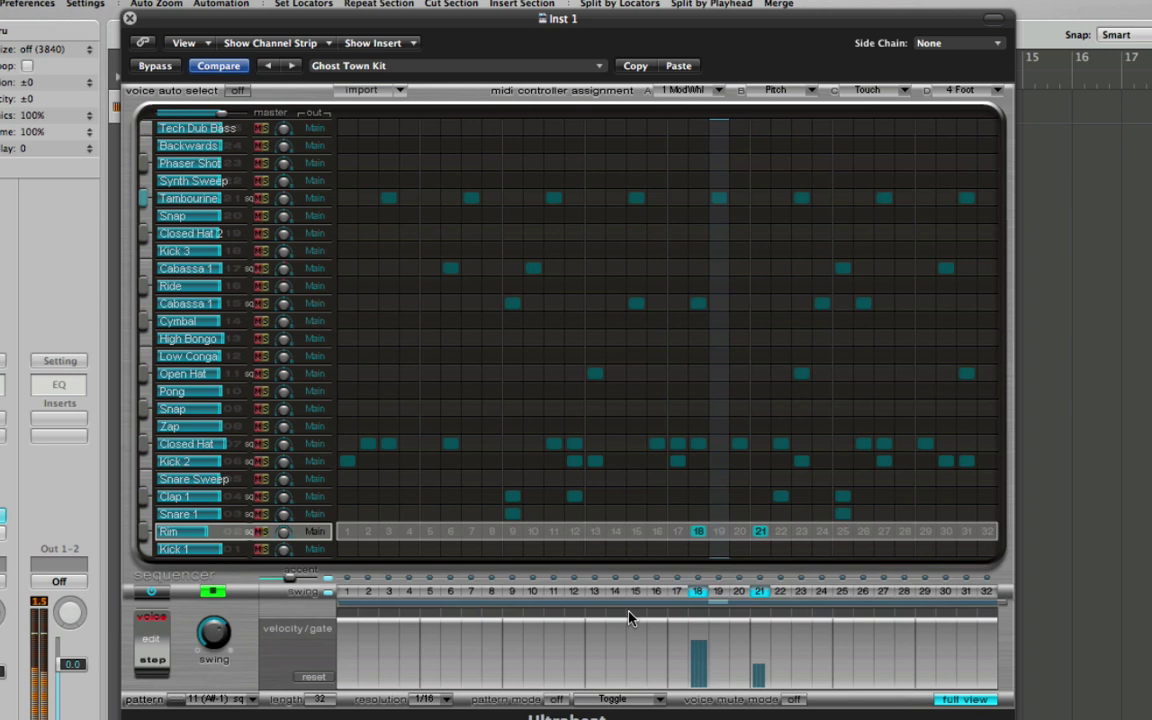
{"action": "left_click", "coordinate": [214, 596]}
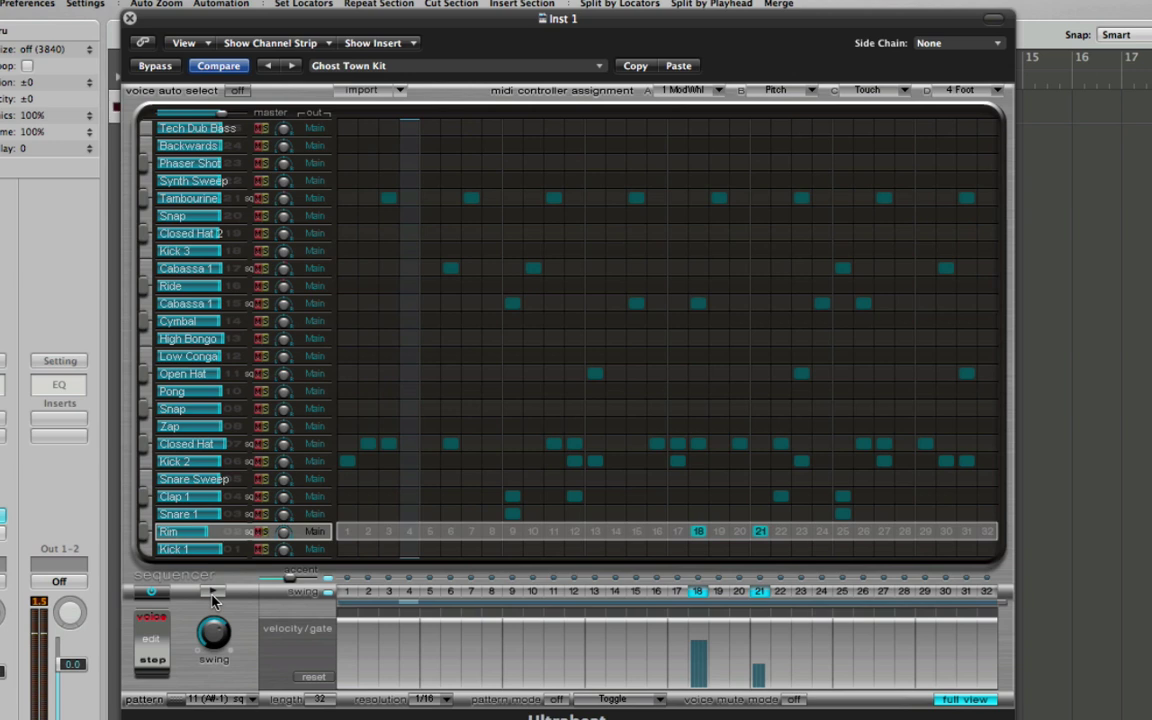